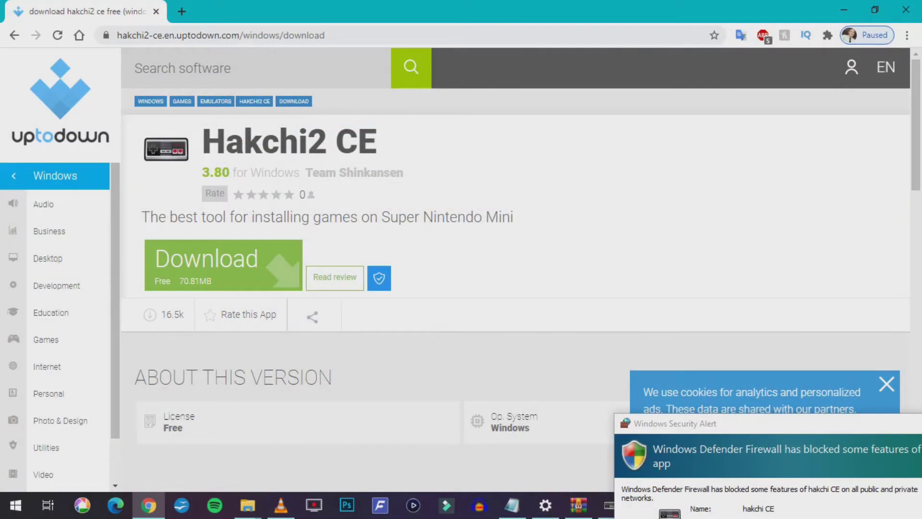
Step: Download the Hakchi2 CE 3.80 package for Windows and minimize the browser and VLC windows to reach hakchi CE
{"action": "left_click", "coordinate": [206, 264]}
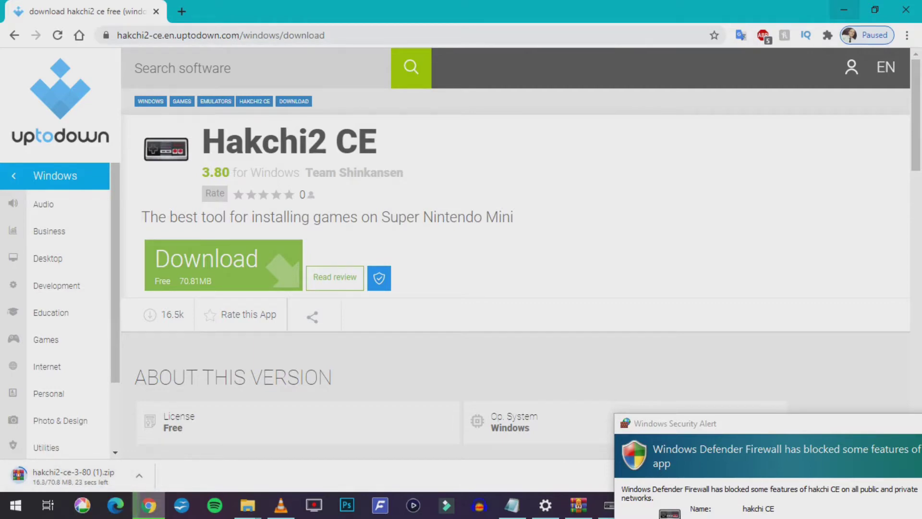
{"action": "left_click", "coordinate": [844, 9]}
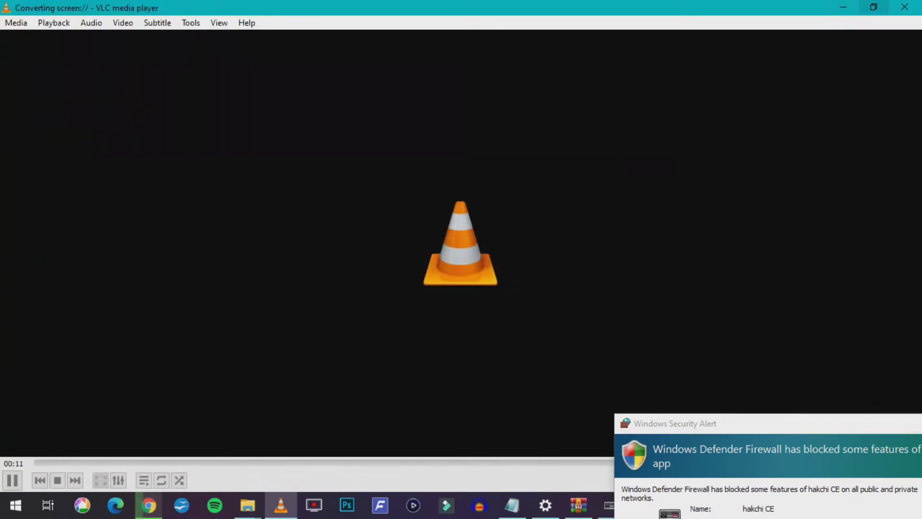
{"action": "left_click", "coordinate": [843, 8]}
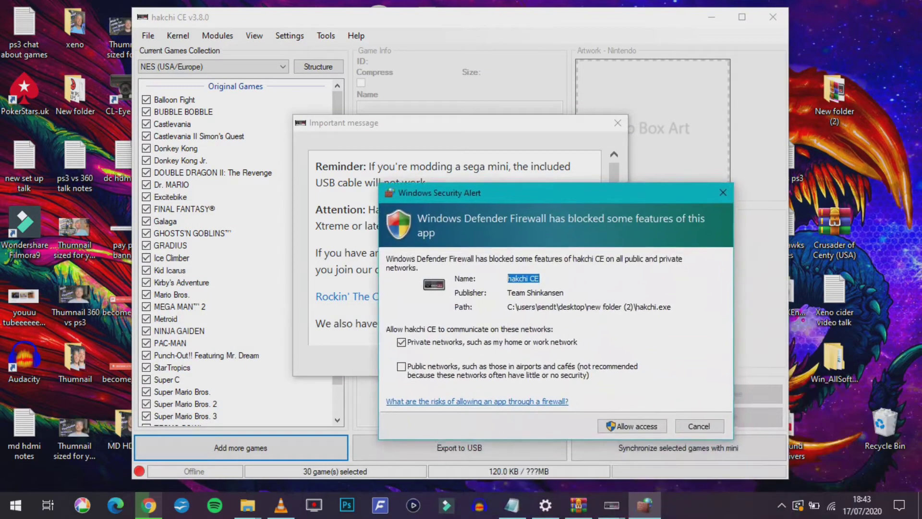
Step: Close the firewall alert for hakchi CE, read through the Important message to its end, and dismiss it
{"action": "left_click", "coordinate": [579, 355]}
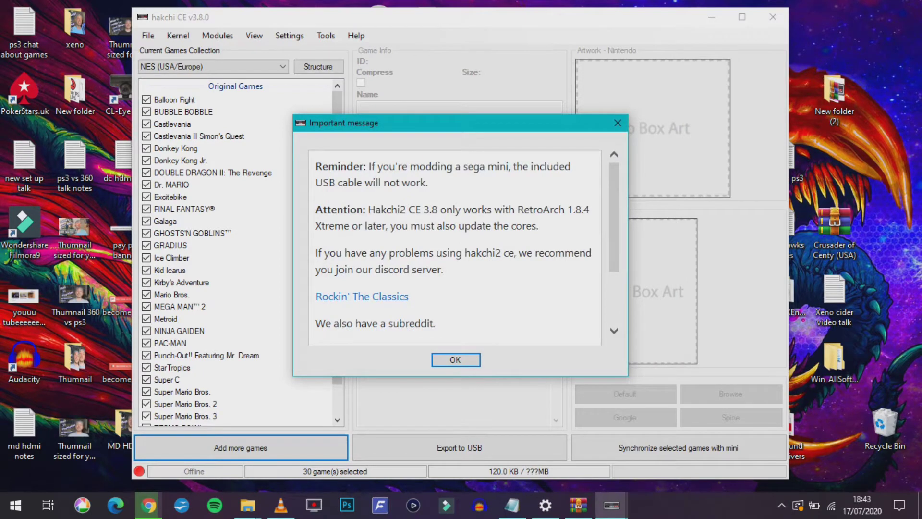
{"action": "left_click_drag", "start_coordinate": [614, 217], "coordinate": [614, 217]}
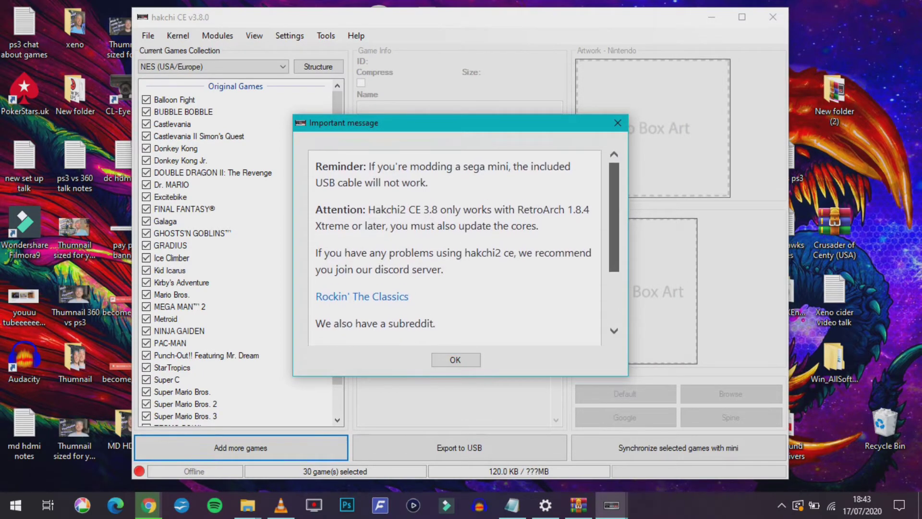
{"action": "scroll", "coordinate": [454, 247], "scroll_direction": "down", "scroll_amount": 1}
{"action": "scroll", "coordinate": [454, 247], "scroll_direction": "down", "scroll_amount": 2}
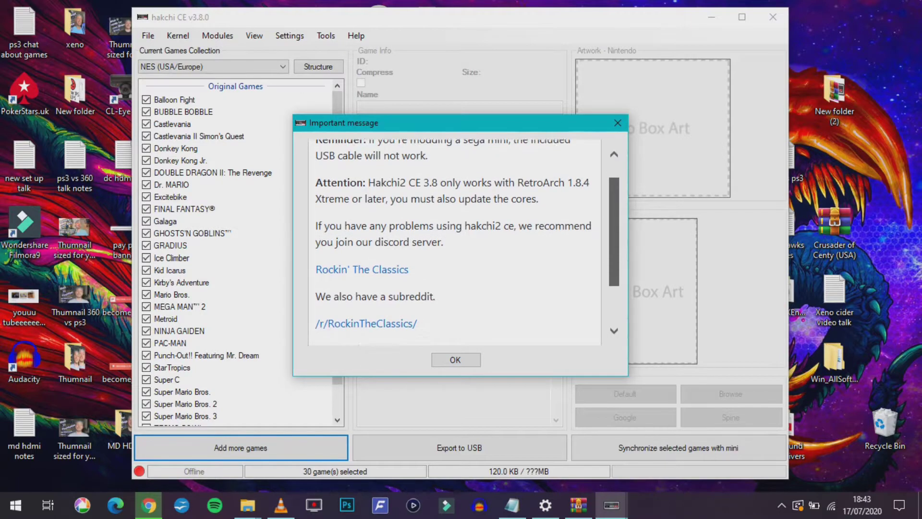
{"action": "scroll", "coordinate": [454, 247], "scroll_direction": "down", "scroll_amount": 1}
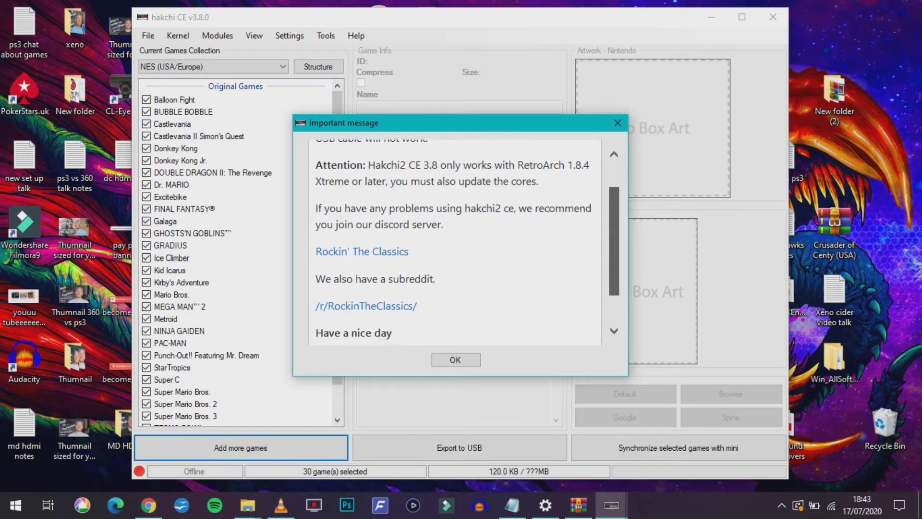
{"action": "scroll", "coordinate": [454, 248], "scroll_direction": "down", "scroll_amount": 1}
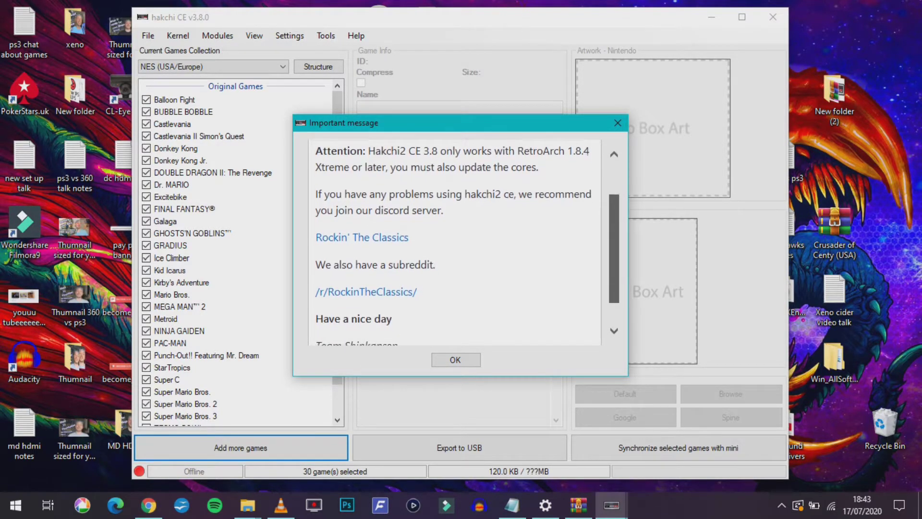
{"action": "scroll", "coordinate": [455, 247], "scroll_direction": "down", "scroll_amount": 3}
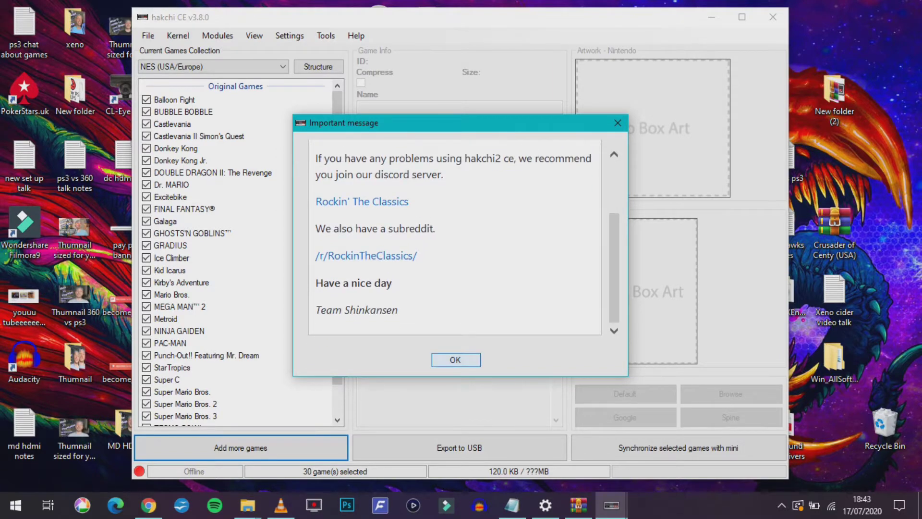
{"action": "key", "text": "Return"}
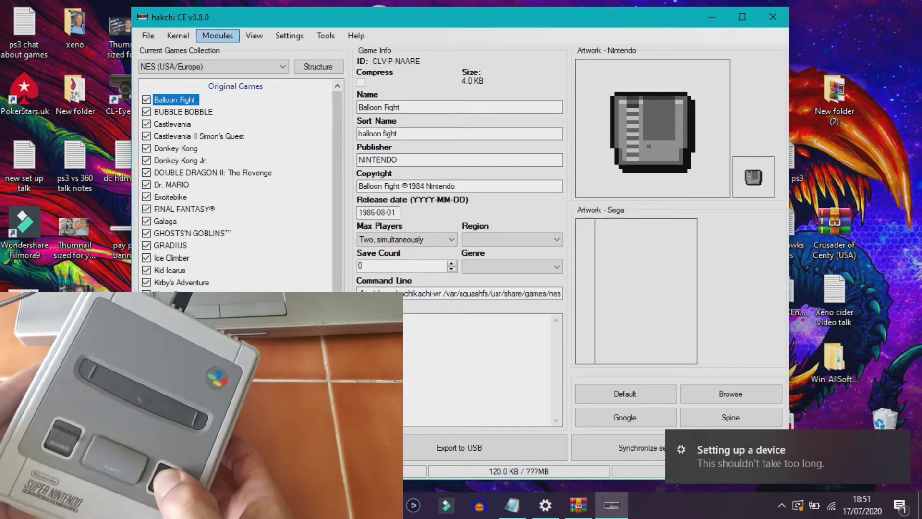
Step: Run the kernel Install / Repair on the connected console and acknowledge the notice about the slow reboot
{"action": "left_click", "coordinate": [218, 36]}
{"action": "mouse_move", "coordinate": [178, 36]}
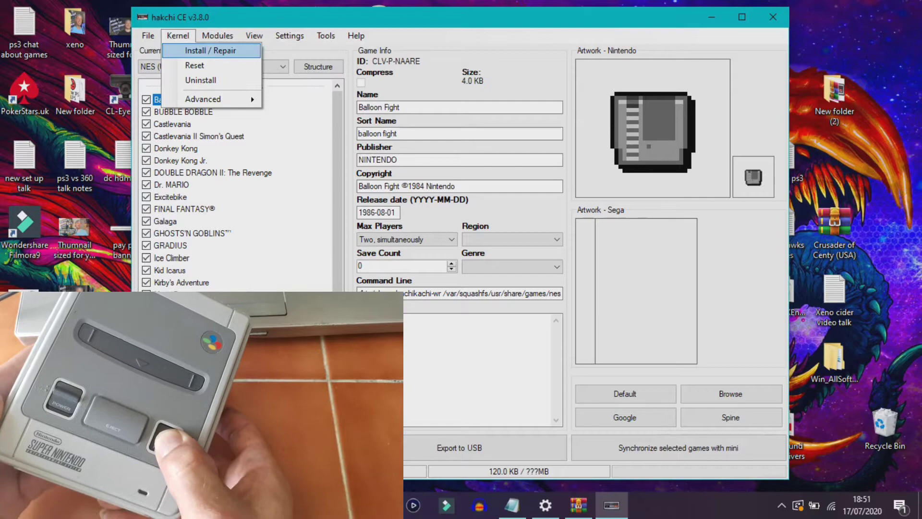
{"action": "left_click", "coordinate": [211, 51]}
{"action": "key", "text": "Return"}
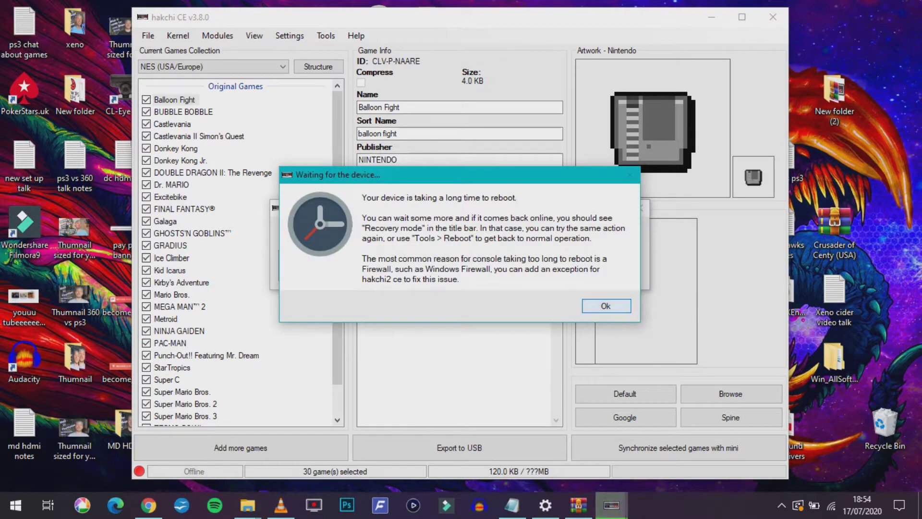
{"action": "key", "text": "Return"}
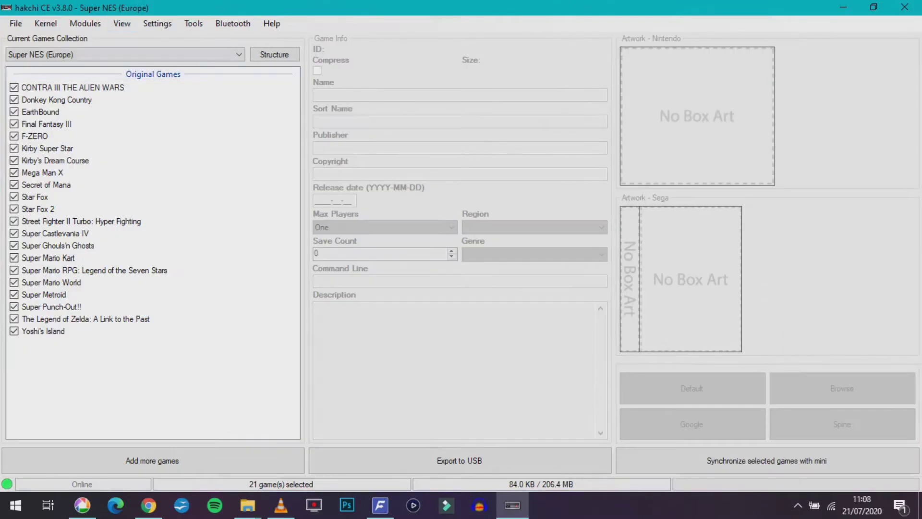
Step: Set the original games display to Hidden (Unselected) for the Super NES (Europe) collection
{"action": "left_click", "coordinate": [122, 23]}
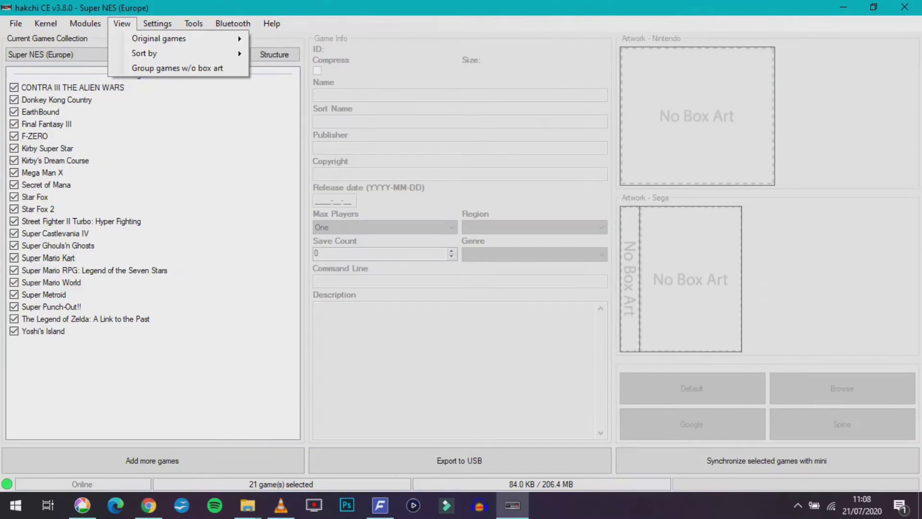
{"action": "mouse_move", "coordinate": [158, 38]}
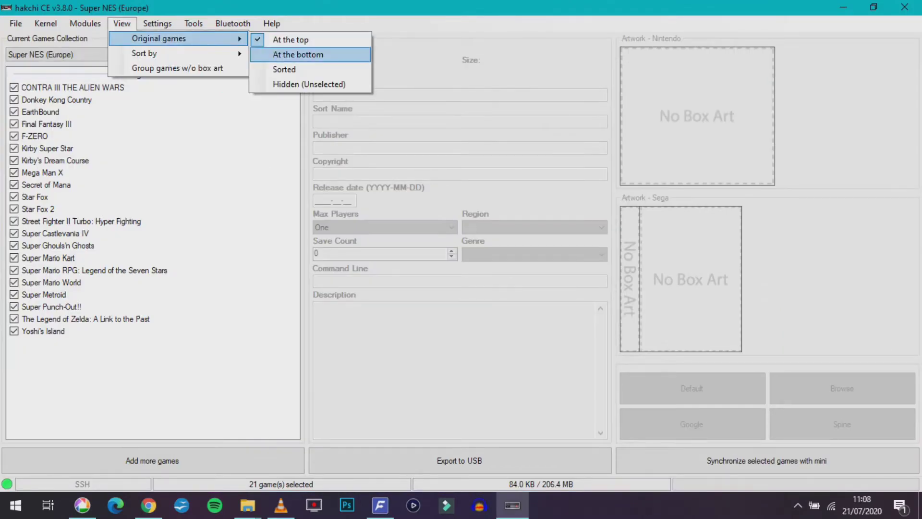
{"action": "key", "text": "Return"}
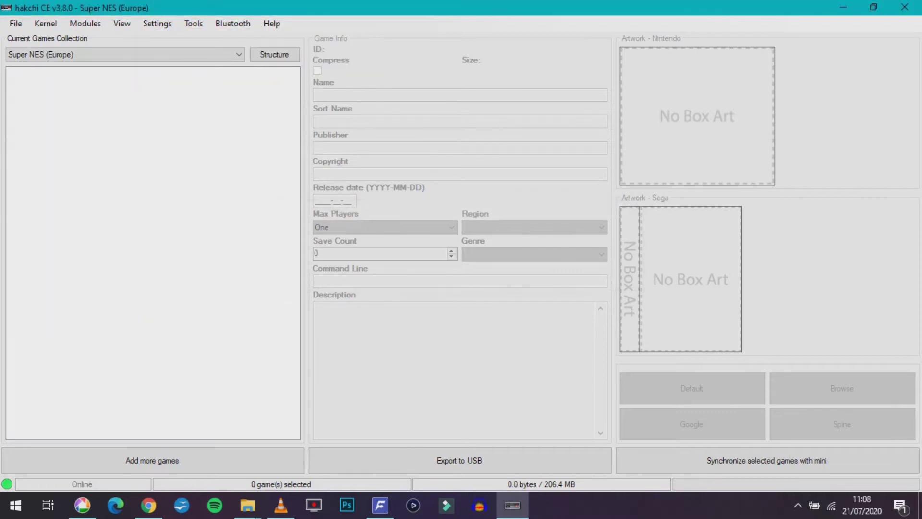
Step: Open KMFD's Mod Hub and bring up its KMFD RetroArch modules
{"action": "left_click", "coordinate": [86, 23]}
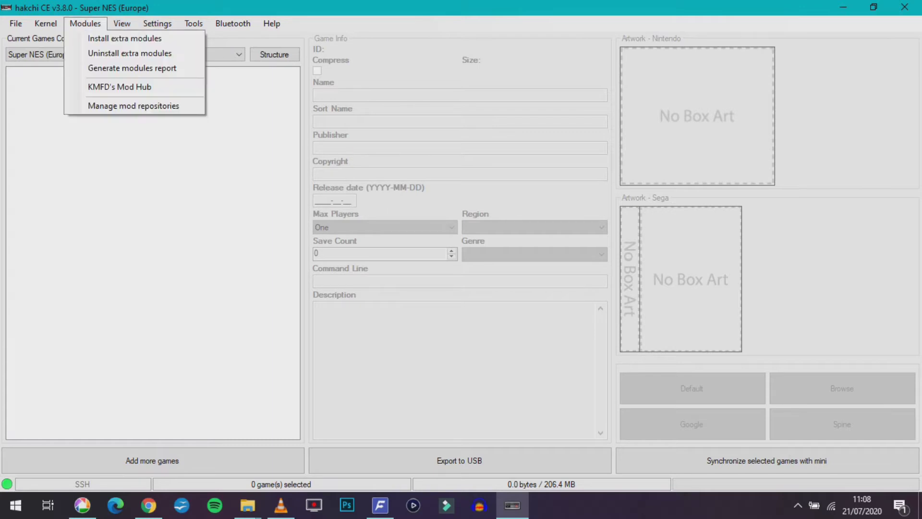
{"action": "left_click", "coordinate": [119, 87]}
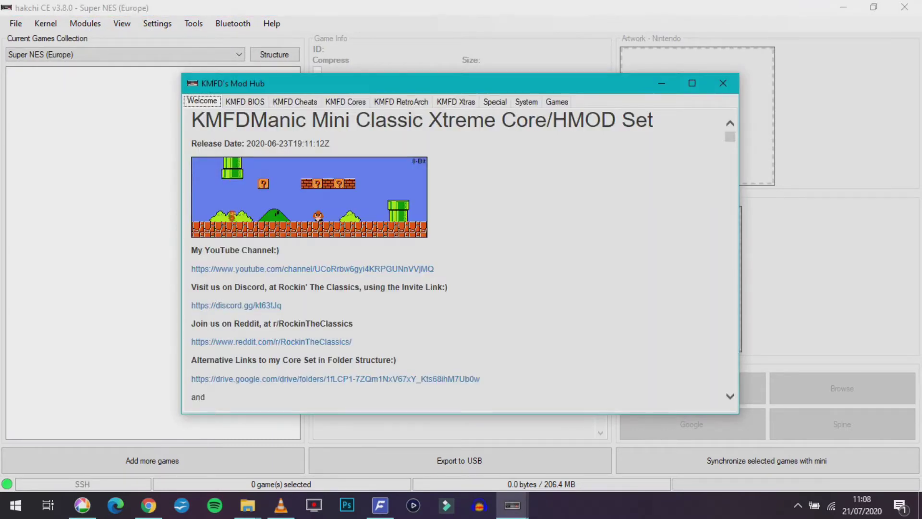
{"action": "left_click", "coordinate": [401, 101]}
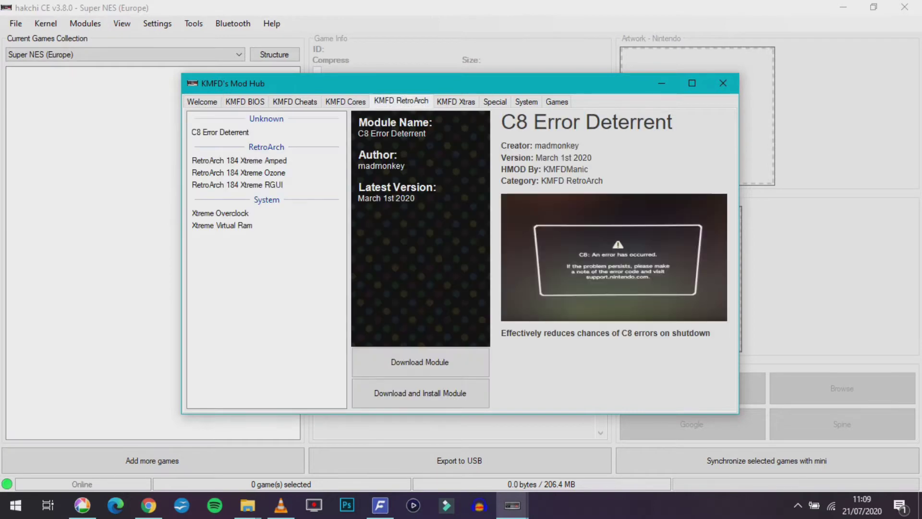
Step: Compare the RetroArch 184 Xtreme Amped, Ozone and RGUI module descriptions, returning to the Amped build
{"action": "left_click", "coordinate": [240, 161]}
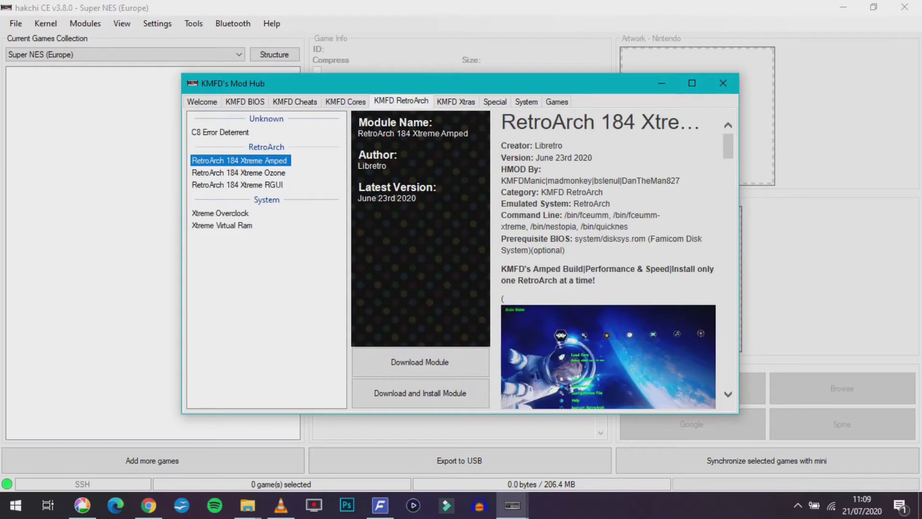
{"action": "left_click", "coordinate": [239, 172]}
{"action": "left_click", "coordinate": [237, 185]}
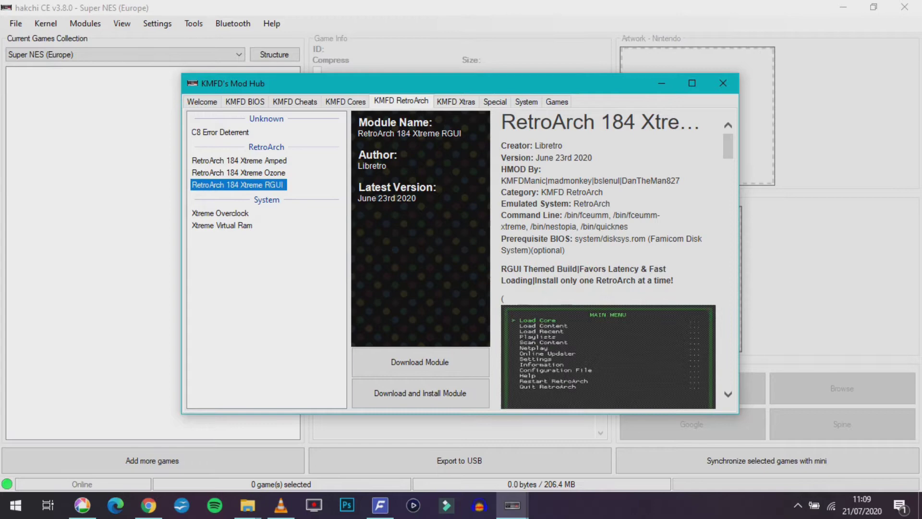
{"action": "key", "text": "Up"}
{"action": "key", "text": "Up"}
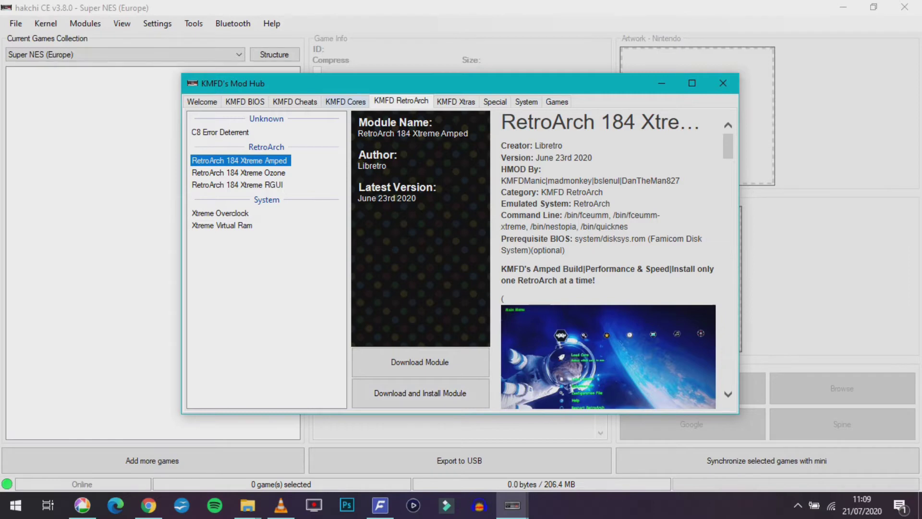
Step: Browse the KMFD Cores list as far as the Nintendo GBA section and view the mGBA core's details
{"action": "left_click", "coordinate": [345, 102]}
{"action": "scroll", "coordinate": [266, 254], "scroll_direction": "down", "scroll_amount": 15}
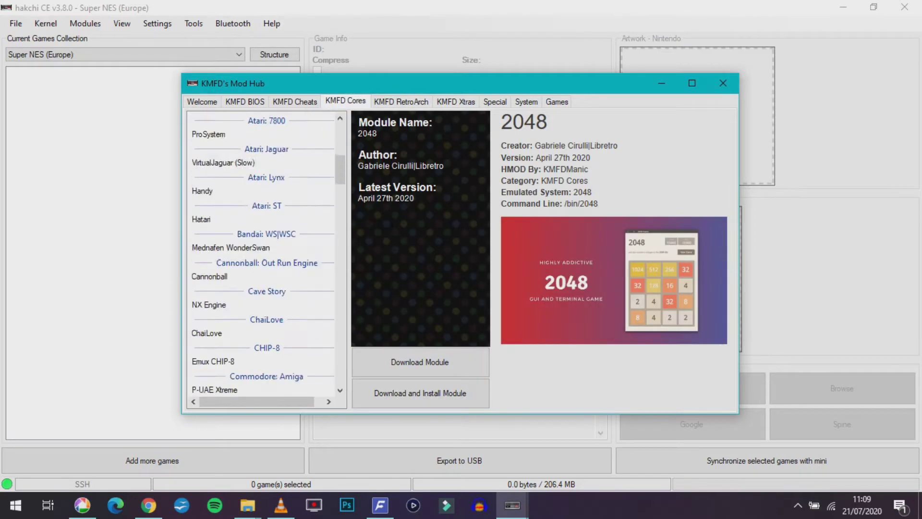
{"action": "scroll", "coordinate": [266, 254], "scroll_direction": "down", "scroll_amount": 4}
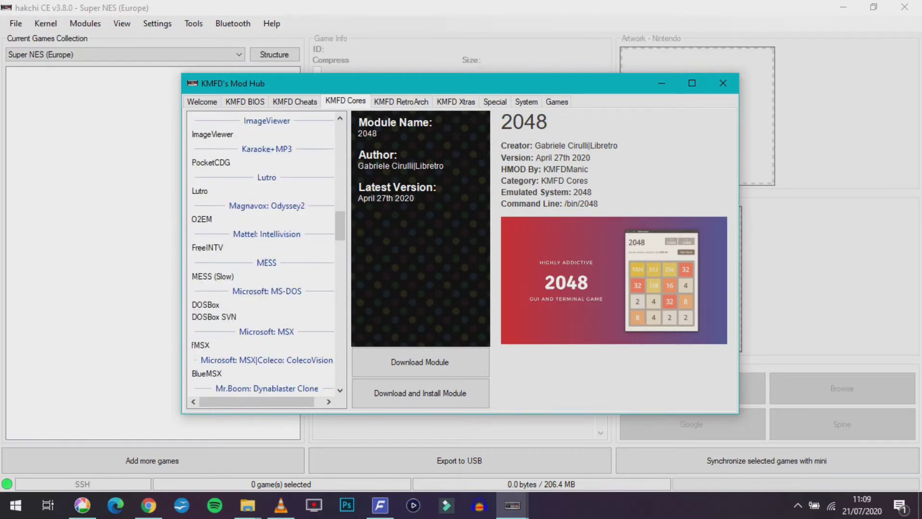
{"action": "scroll", "coordinate": [266, 254], "scroll_direction": "down", "scroll_amount": 5}
{"action": "scroll", "coordinate": [267, 255], "scroll_direction": "down", "scroll_amount": 5}
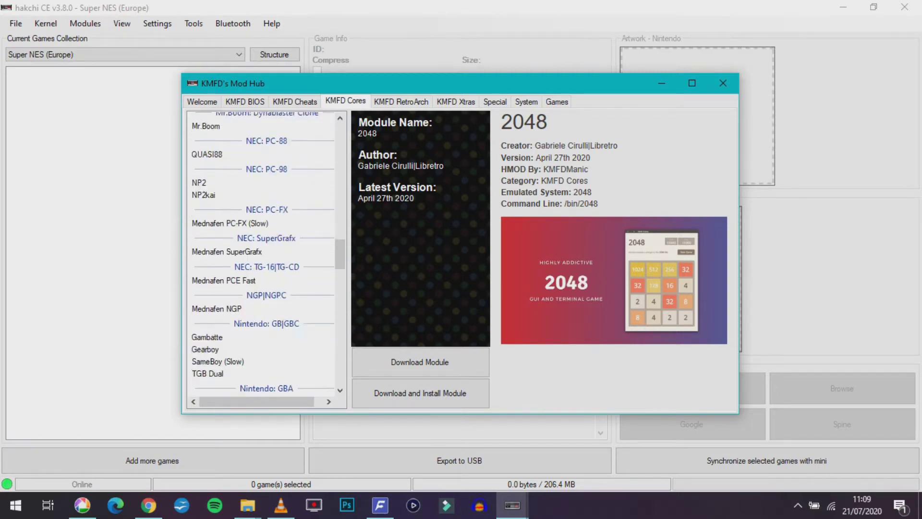
{"action": "scroll", "coordinate": [267, 254], "scroll_direction": "down", "scroll_amount": 1}
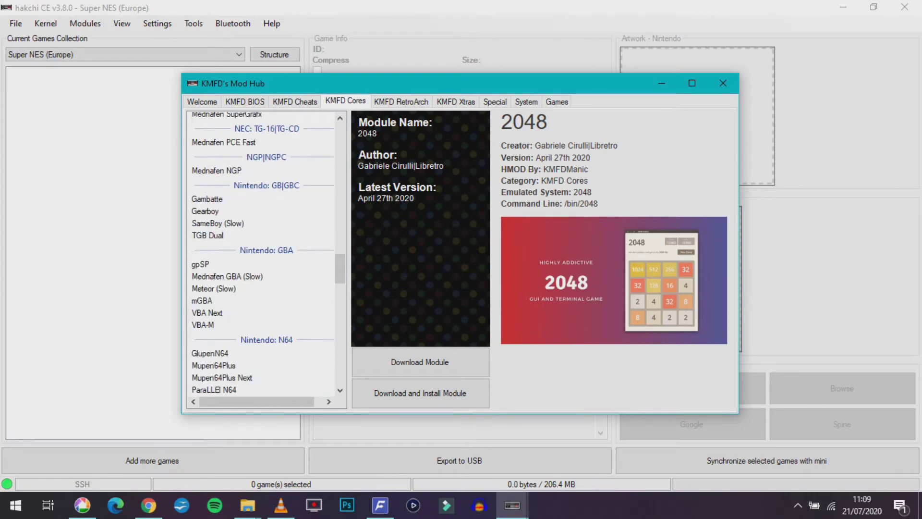
{"action": "left_click", "coordinate": [203, 300]}
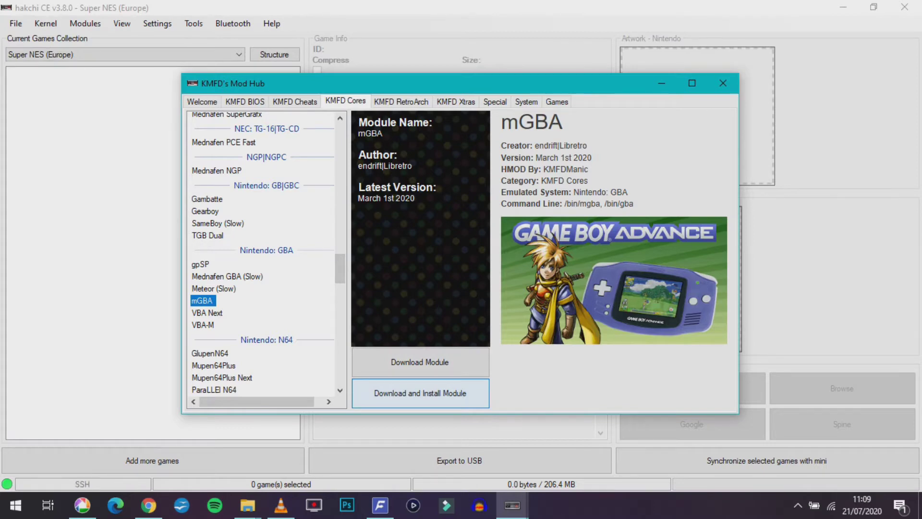
Step: View the details of the Nestopia core for NES and the Snes9x2018 (Snes9x) core for SNES
{"action": "scroll", "coordinate": [264, 254], "scroll_direction": "down", "scroll_amount": 4}
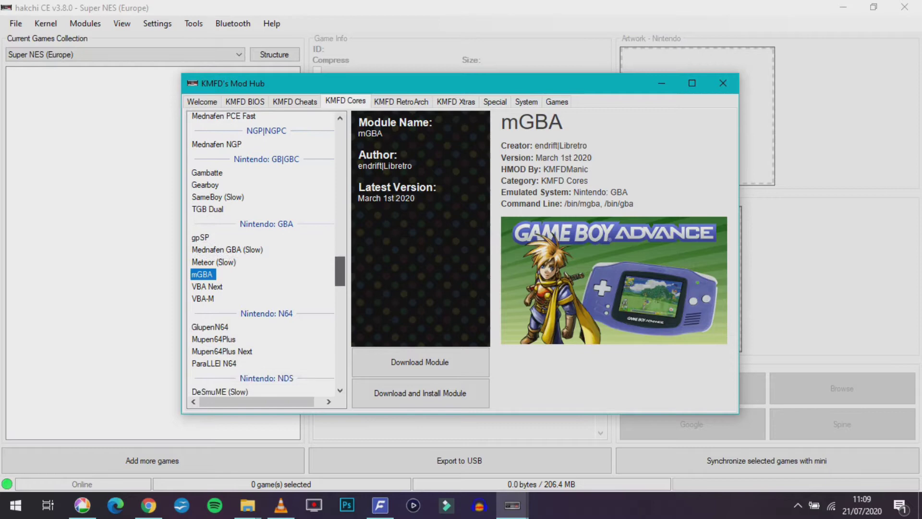
{"action": "scroll", "coordinate": [264, 254], "scroll_direction": "down", "scroll_amount": 3}
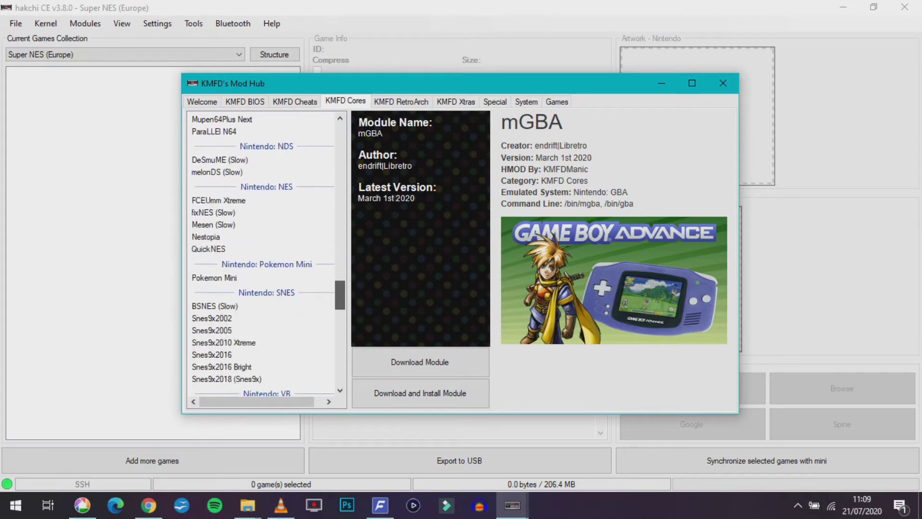
{"action": "left_click", "coordinate": [206, 236]}
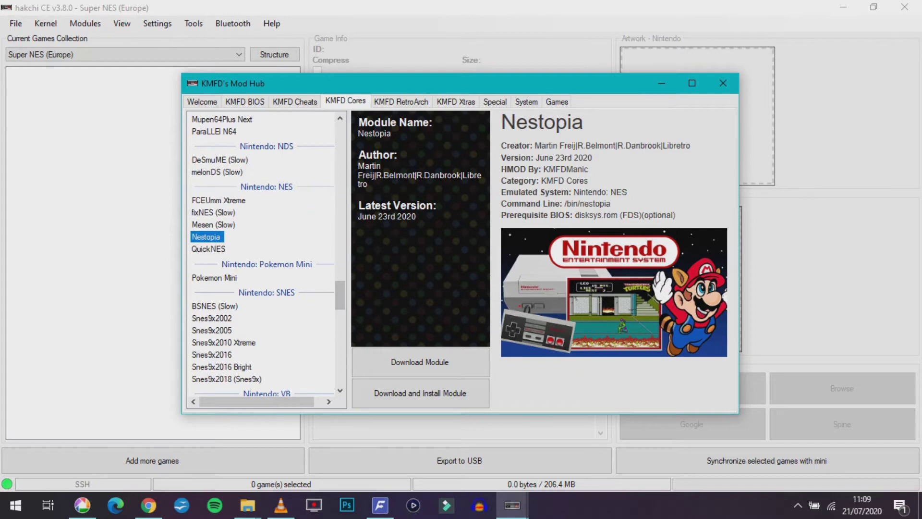
{"action": "scroll", "coordinate": [264, 254], "scroll_direction": "down", "scroll_amount": 2}
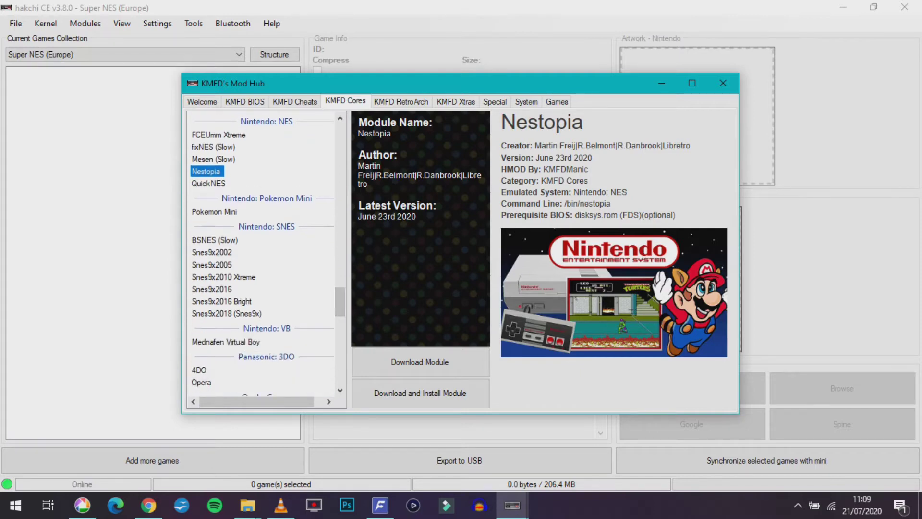
{"action": "left_click", "coordinate": [226, 314]}
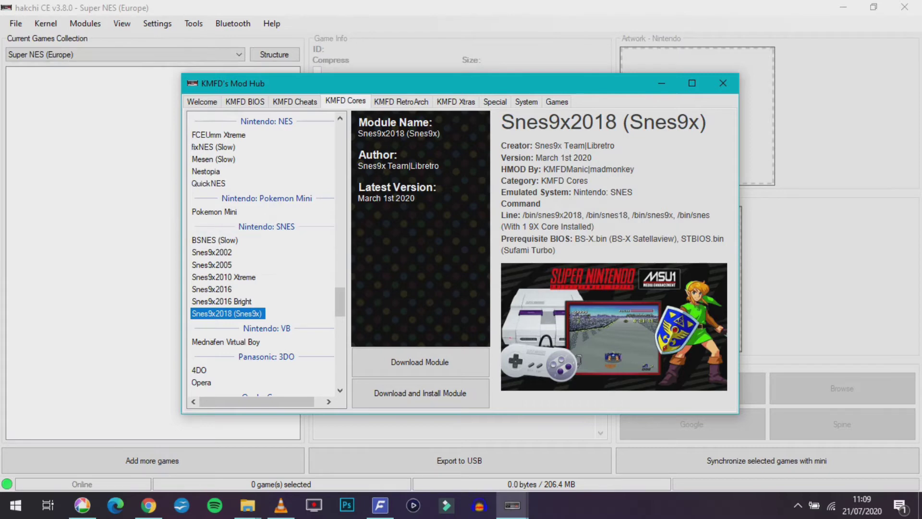
Step: Find the Sega MD|GG|MS|CD section among the cores and view the Genesis Xtreme GX core's details
{"action": "scroll", "coordinate": [262, 254], "scroll_direction": "down", "scroll_amount": 6}
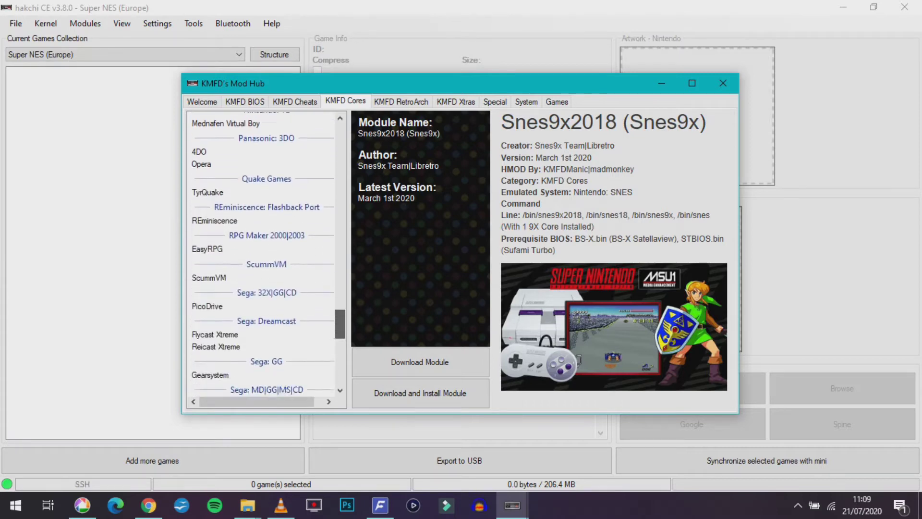
{"action": "scroll", "coordinate": [261, 254], "scroll_direction": "down", "scroll_amount": 6}
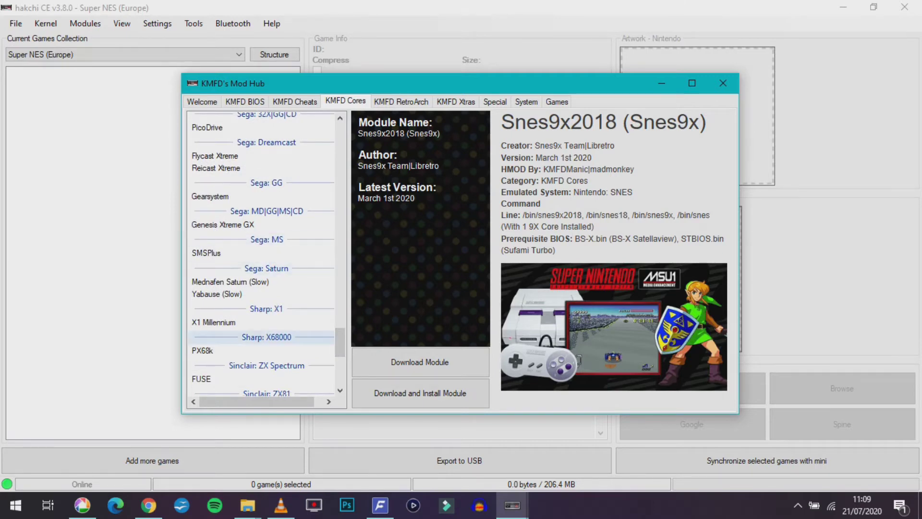
{"action": "scroll", "coordinate": [261, 336], "scroll_direction": "down", "scroll_amount": 2}
{"action": "left_click", "coordinate": [223, 151]}
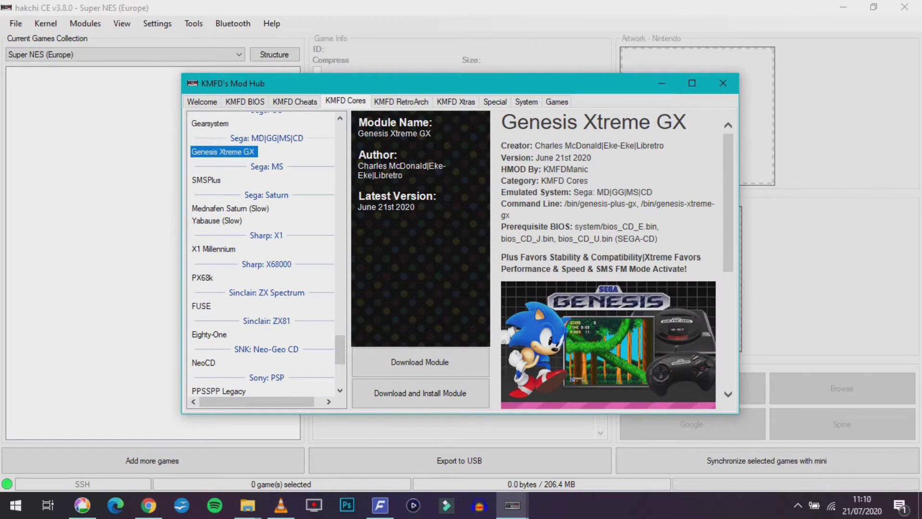
Step: Read through the Genesis Xtreme GX core's description and its supported console artwork
{"action": "scroll", "coordinate": [608, 262], "scroll_direction": "down", "scroll_amount": 3}
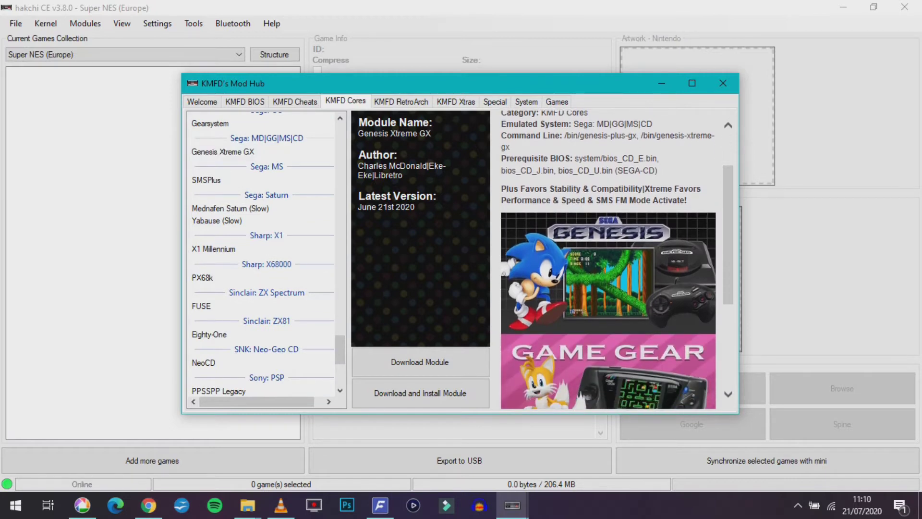
{"action": "scroll", "coordinate": [607, 260], "scroll_direction": "down", "scroll_amount": 5}
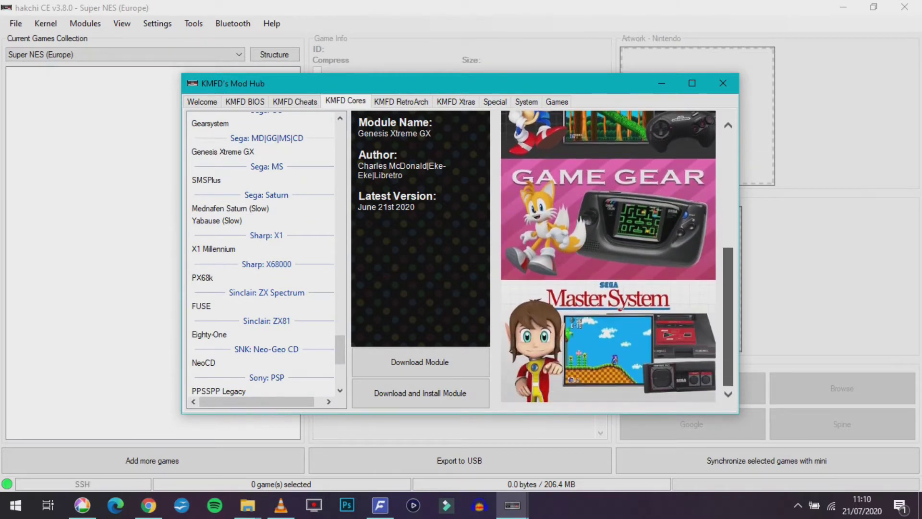
{"action": "scroll", "coordinate": [608, 259], "scroll_direction": "up", "scroll_amount": 7}
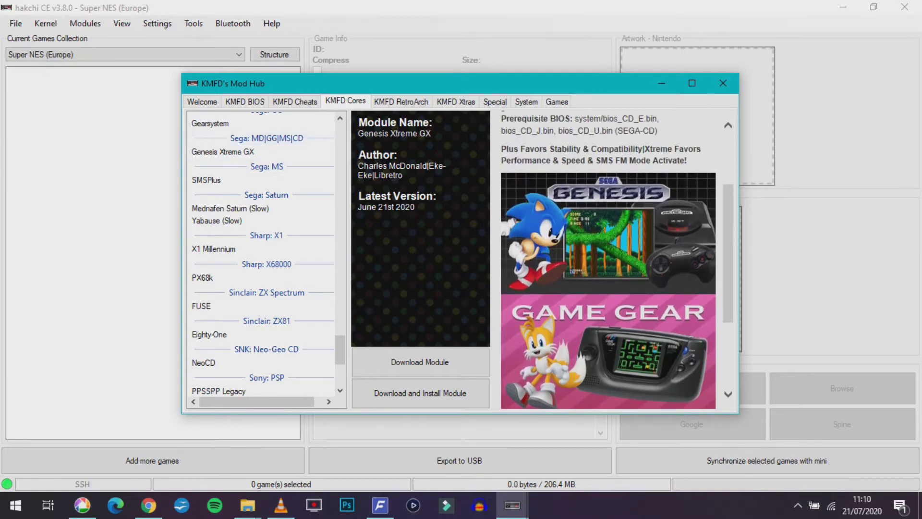
{"action": "left_click", "coordinate": [224, 152]}
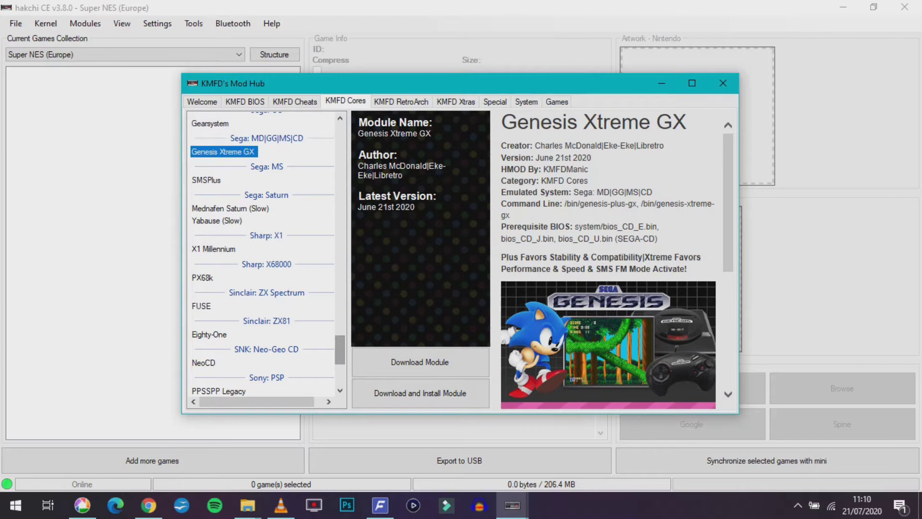
Step: Find the Sega 32X|GG|CD section among the cores and view the PicoDrive core's details
{"action": "scroll", "coordinate": [264, 322], "scroll_direction": "up", "scroll_amount": 1}
{"action": "scroll", "coordinate": [264, 254], "scroll_direction": "up", "scroll_amount": 1}
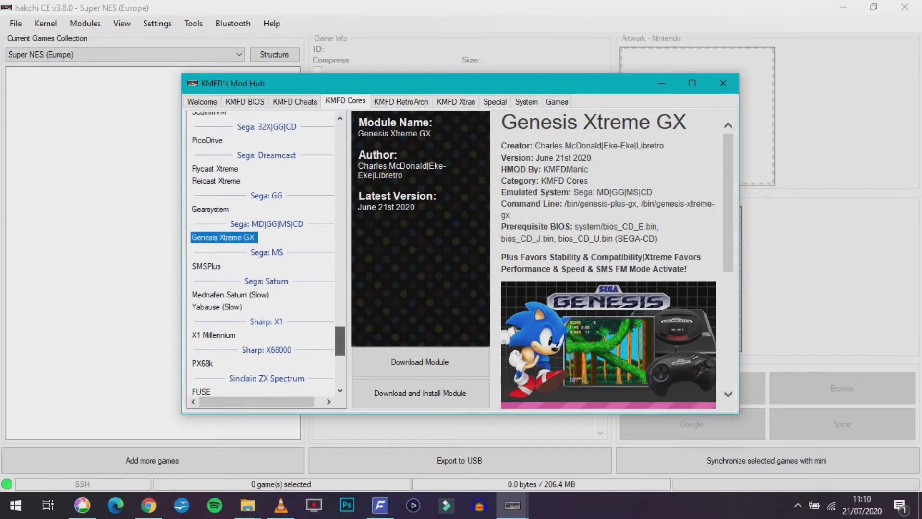
{"action": "scroll", "coordinate": [264, 255], "scroll_direction": "up", "scroll_amount": 1}
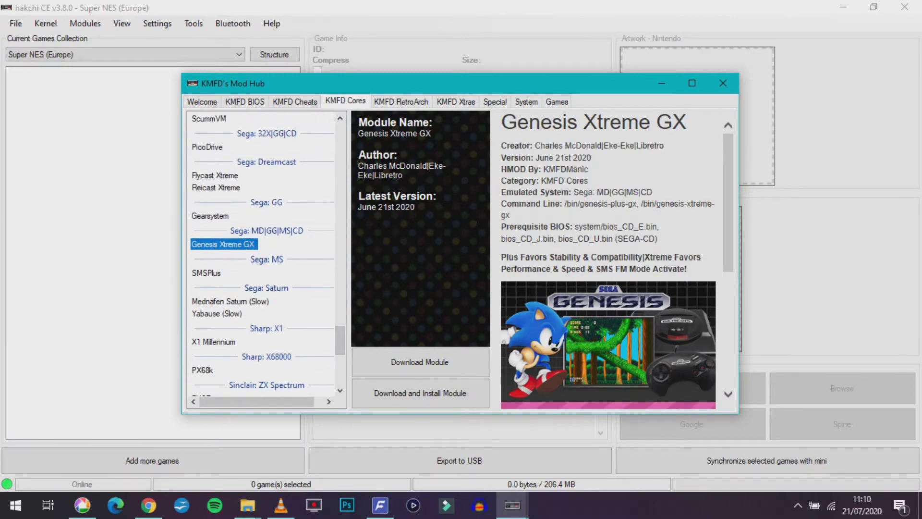
{"action": "left_click", "coordinate": [208, 147]}
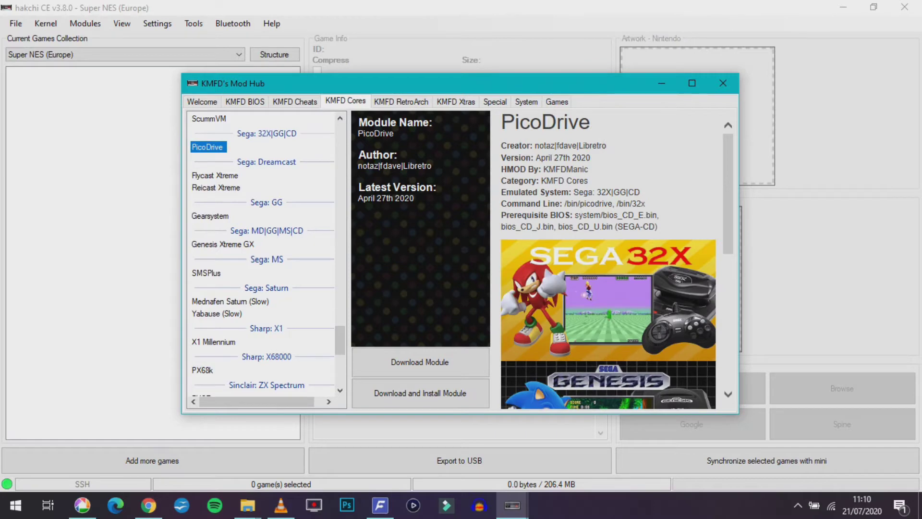
Step: Browse the cores as far as the Sony PSX section and view the PCSX ReARMed Neon core's details
{"action": "scroll", "coordinate": [608, 259], "scroll_direction": "down", "scroll_amount": 8}
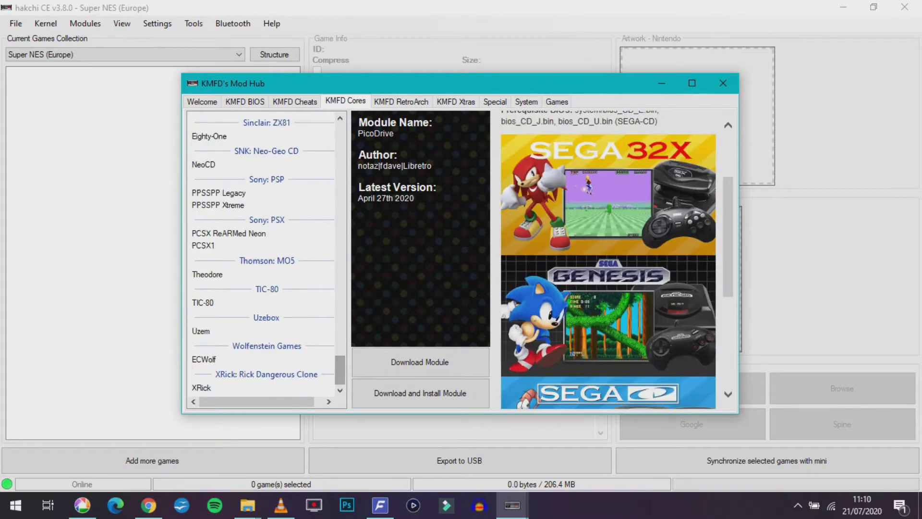
{"action": "left_click", "coordinate": [229, 233]}
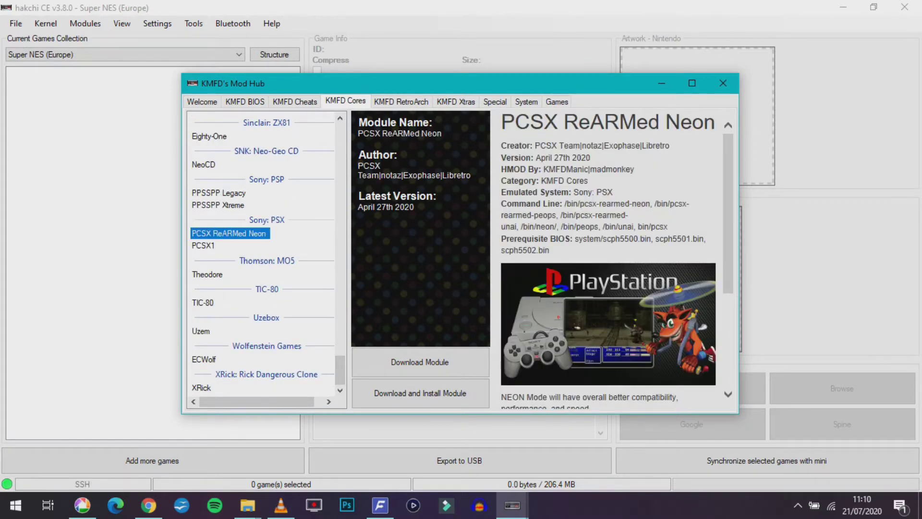
{"action": "scroll", "coordinate": [608, 259], "scroll_direction": "down", "scroll_amount": 3}
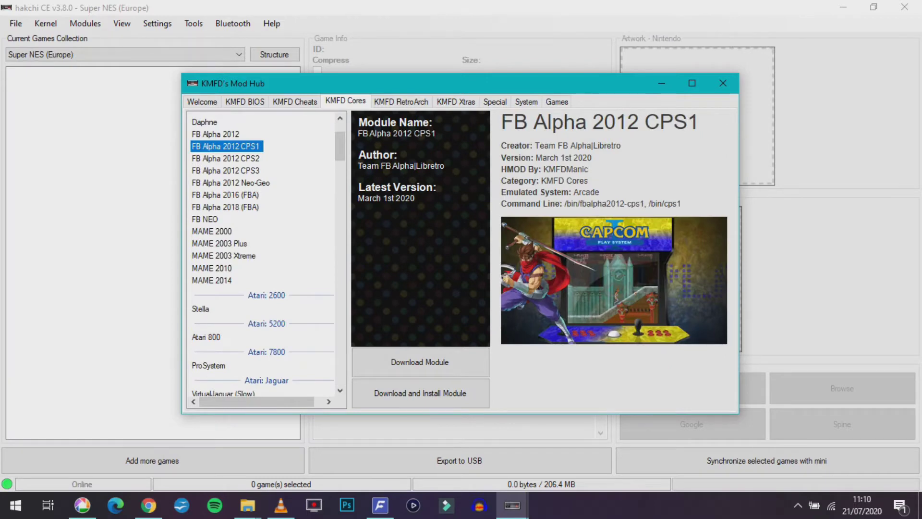
Step: Download and install the Mednafen PCE Fast core module for NEC TG-16|TG-CD
{"action": "left_click_drag", "start_coordinate": [340, 146], "coordinate": [340, 161]}
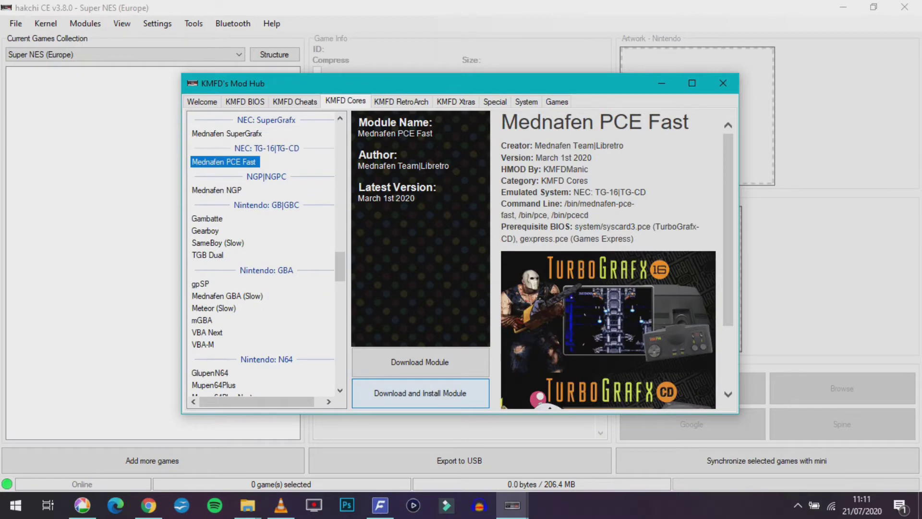
{"action": "left_click", "coordinate": [420, 393]}
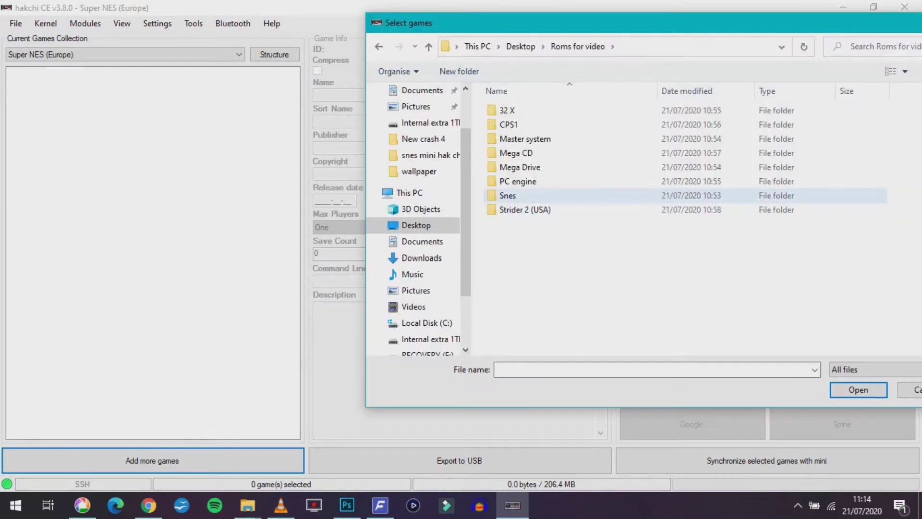
Step: Add the Alien vs Predator (USA) archive from the Snes folder to the games collection
{"action": "double_click", "coordinate": [508, 195]}
{"action": "left_click", "coordinate": [540, 111]}
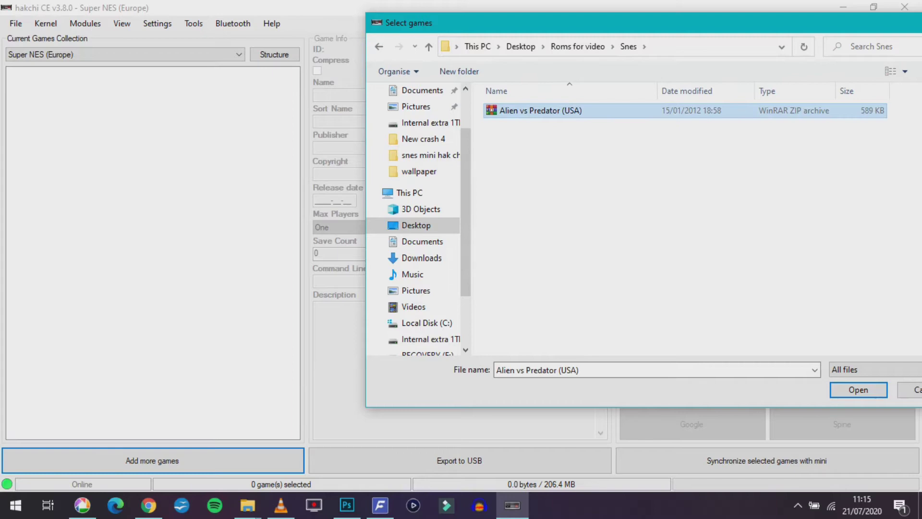
{"action": "left_click", "coordinate": [858, 390]}
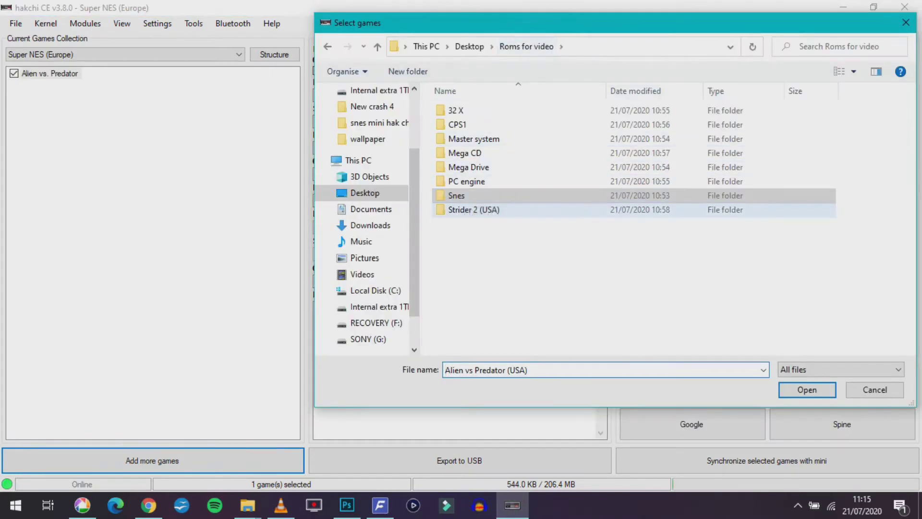
Step: Add Crusader of Centy (USA) from the Mega Drive folder and Knuckles' Chaotix (Europe).32x from the 32 X folder to the collection
{"action": "double_click", "coordinate": [468, 167]}
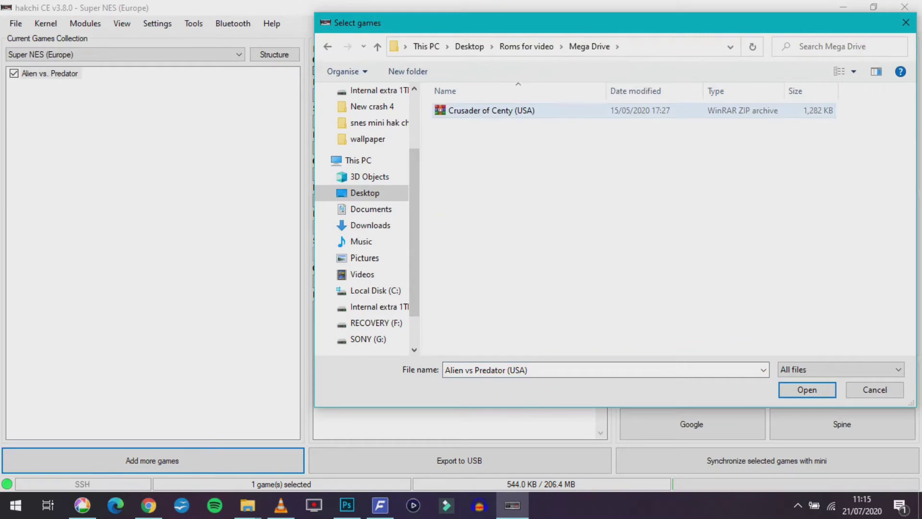
{"action": "double_click", "coordinate": [491, 110]}
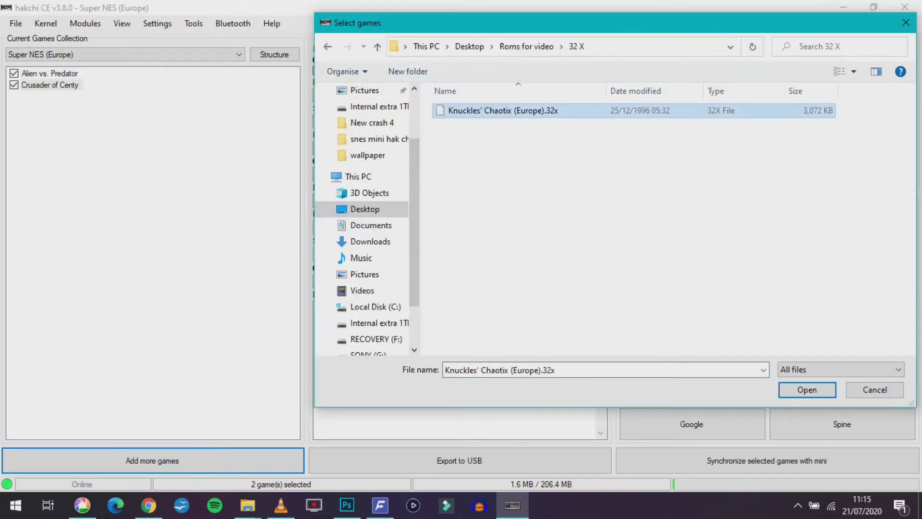
{"action": "double_click", "coordinate": [494, 114]}
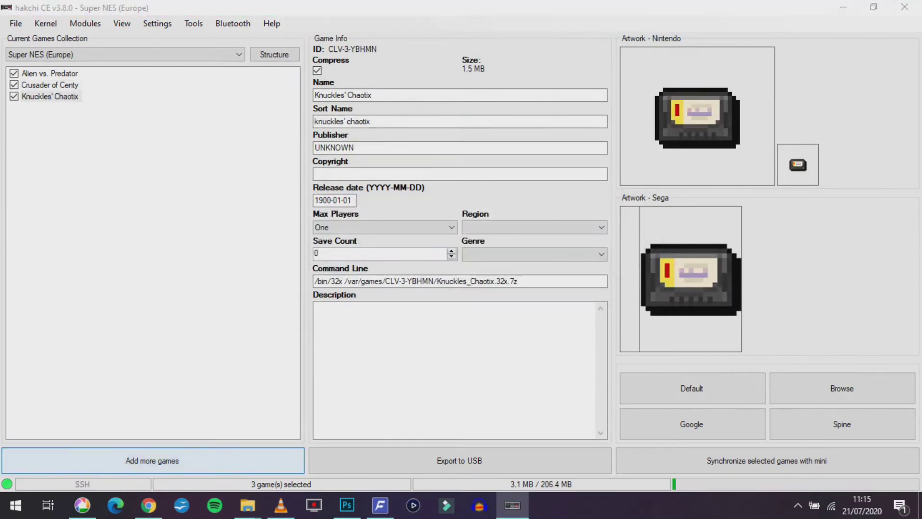
Step: Add Golden Axe Warrior (USA, Europe) from the Master system folder to the games collection
{"action": "left_click", "coordinate": [152, 460]}
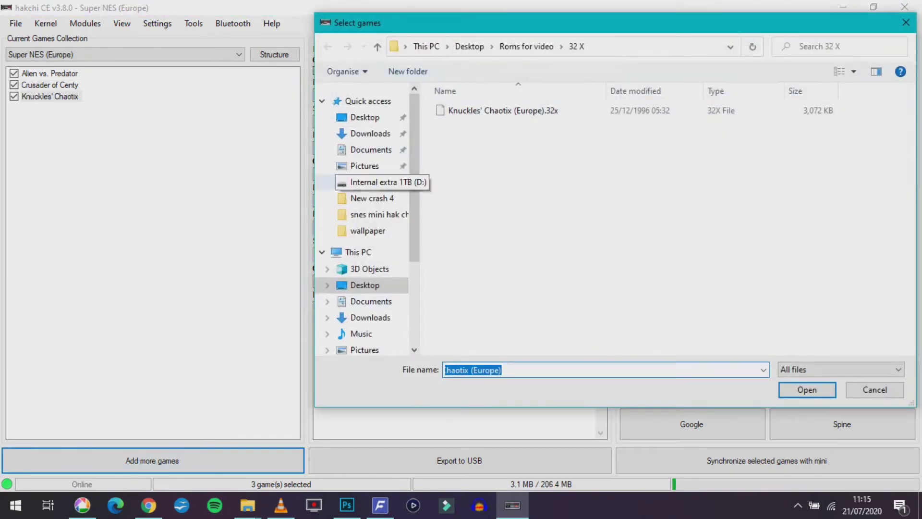
{"action": "left_click", "coordinate": [526, 46]}
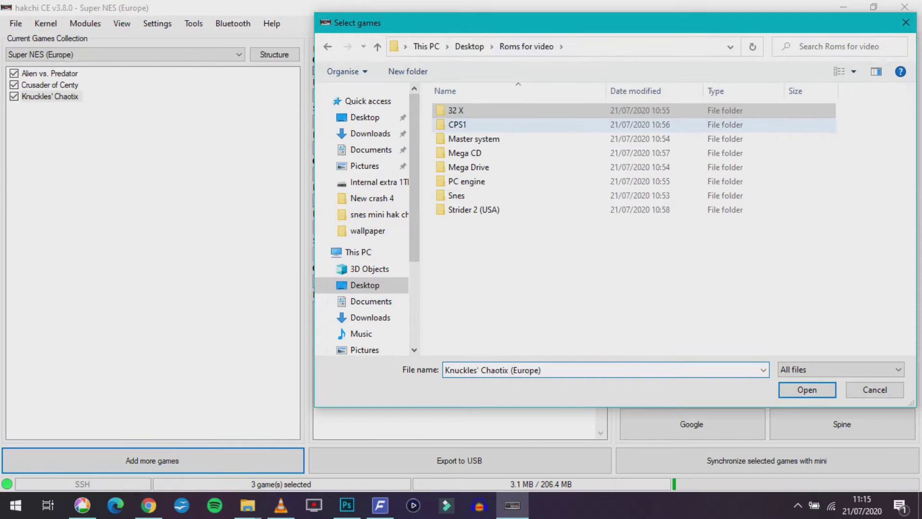
{"action": "double_click", "coordinate": [473, 139]}
{"action": "double_click", "coordinate": [504, 110]}
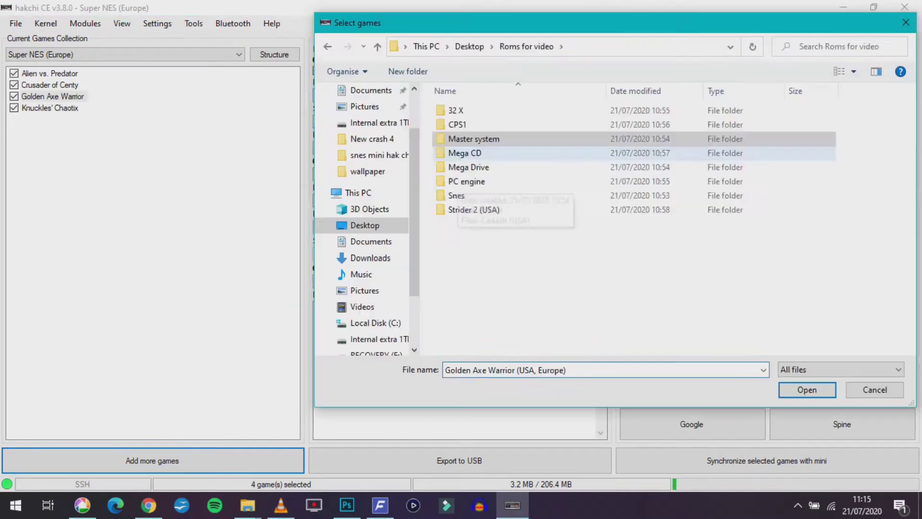
Step: Add Sonic CD (Europe).chd from the Mega CD folder to the games collection
{"action": "double_click", "coordinate": [468, 153]}
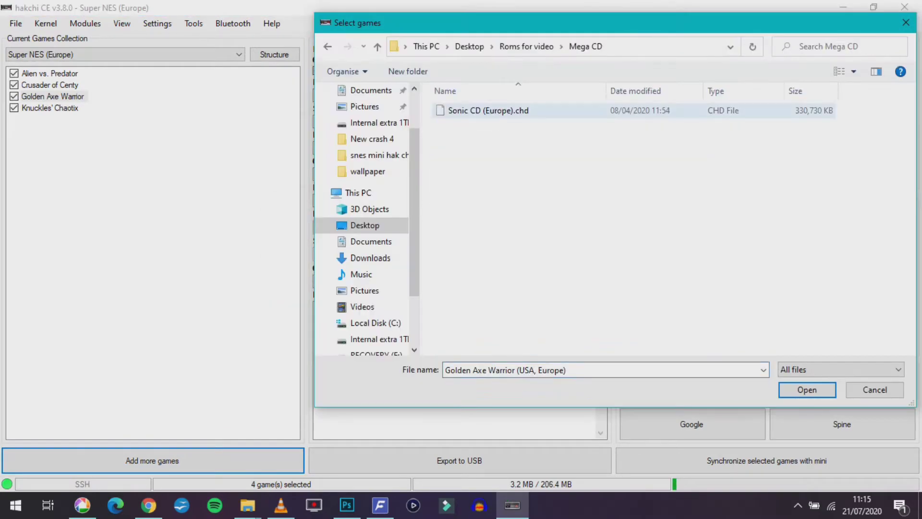
{"action": "left_click", "coordinate": [488, 111]}
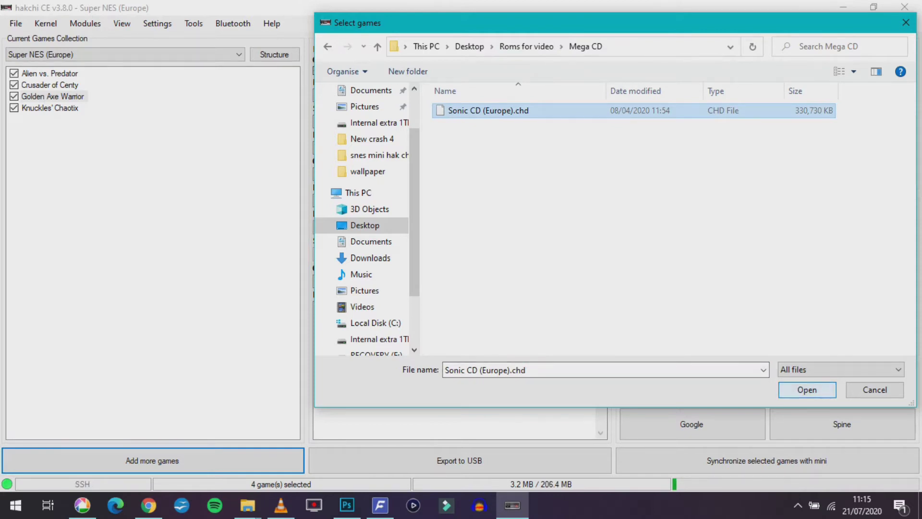
{"action": "key", "text": "Return"}
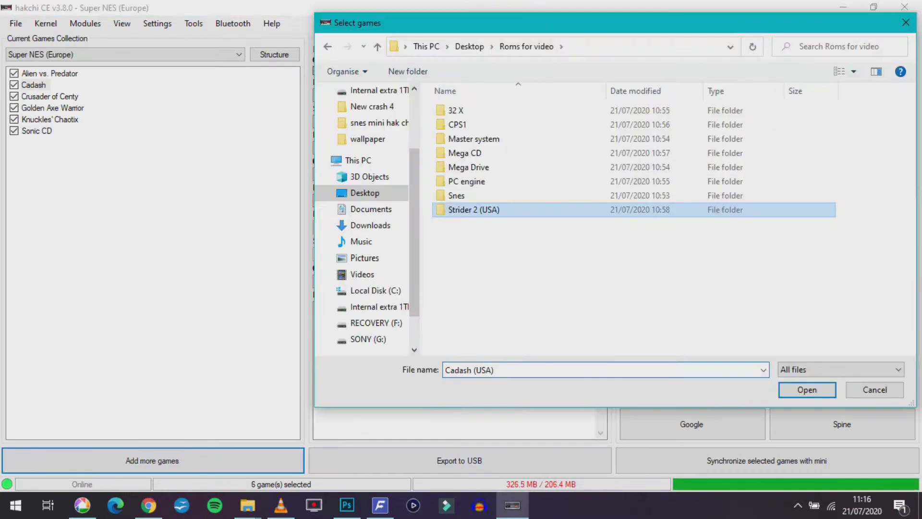
Step: Add the Strider 2 (USA) CUE file from the Strider 2 (USA) folder to the games collection
{"action": "double_click", "coordinate": [474, 210]}
{"action": "left_click", "coordinate": [474, 125]}
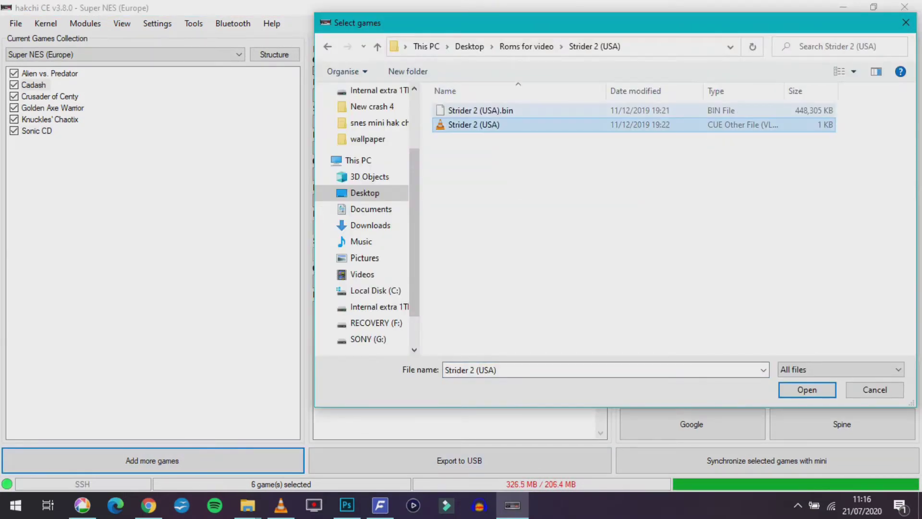
{"action": "left_click", "coordinate": [480, 111]}
{"action": "double_click", "coordinate": [474, 125]}
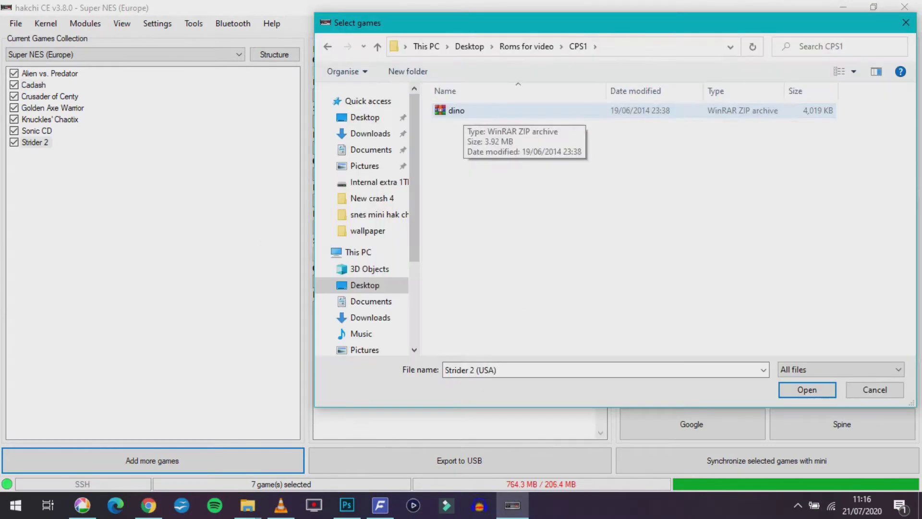
Step: Import the dino arcade archive from the CPS1 folder into the games collection
{"action": "left_click", "coordinate": [456, 110]}
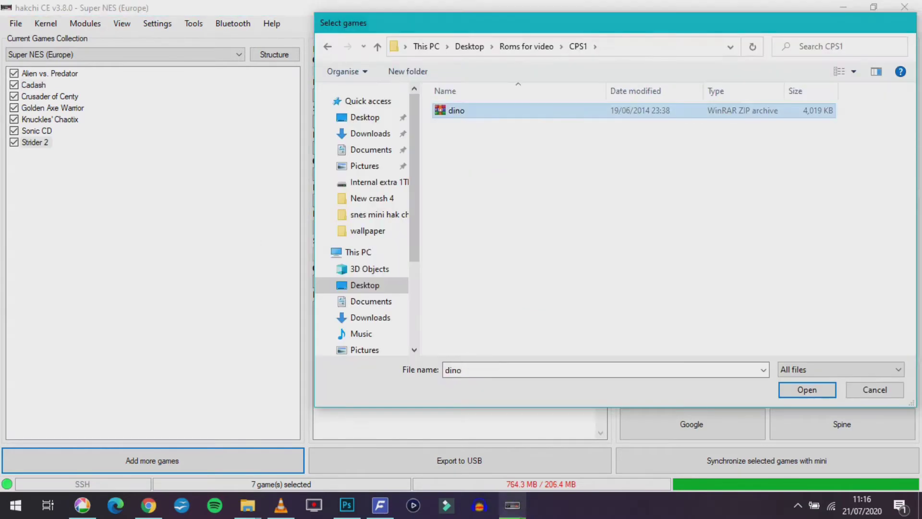
{"action": "double_click", "coordinate": [456, 110]}
{"action": "left_click", "coordinate": [514, 336]}
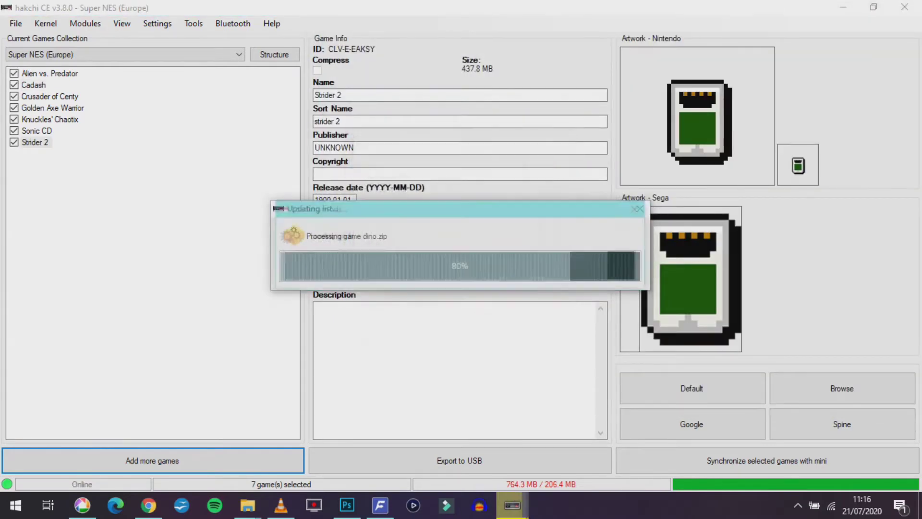
Step: Inspect the cores offered for dino, select Beetle PCE Fast, and close the core selection without applying the change
{"action": "left_click", "coordinate": [233, 173]}
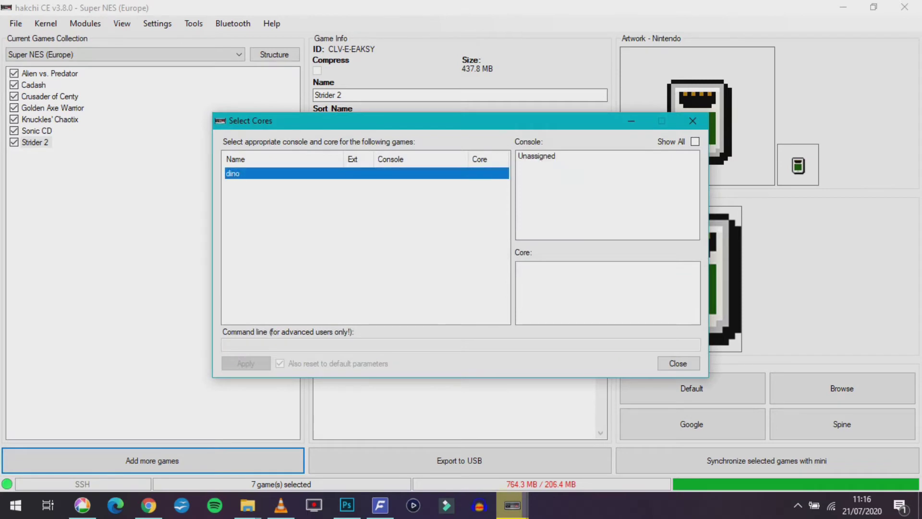
{"action": "left_click", "coordinate": [536, 156]}
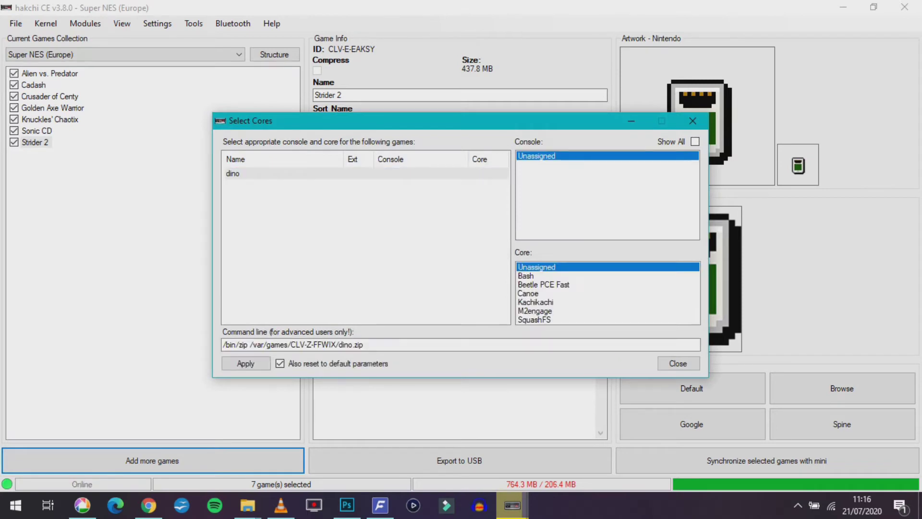
{"action": "left_click", "coordinate": [543, 285]}
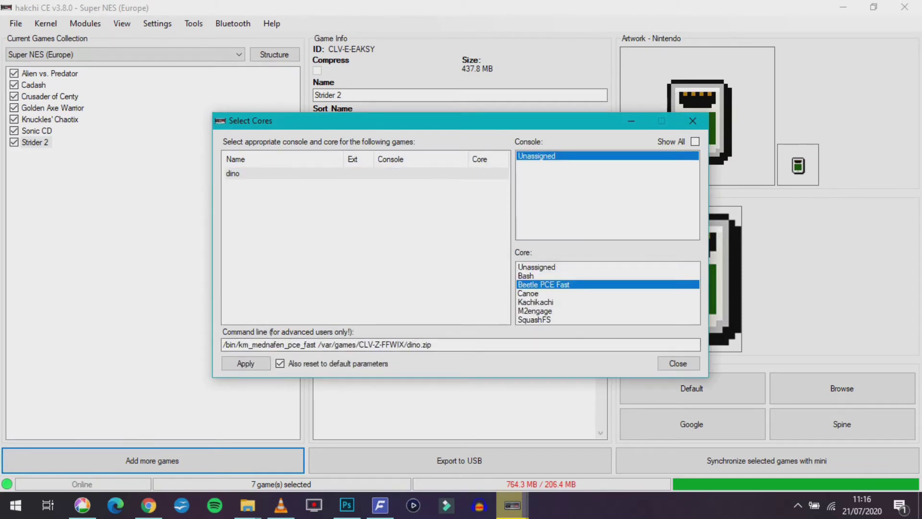
{"action": "left_click", "coordinate": [678, 363]}
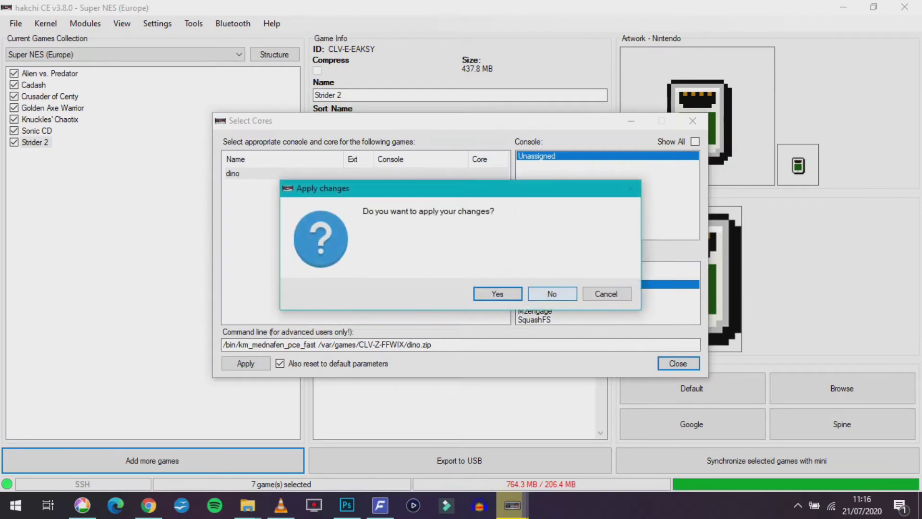
{"action": "left_click", "coordinate": [552, 294]}
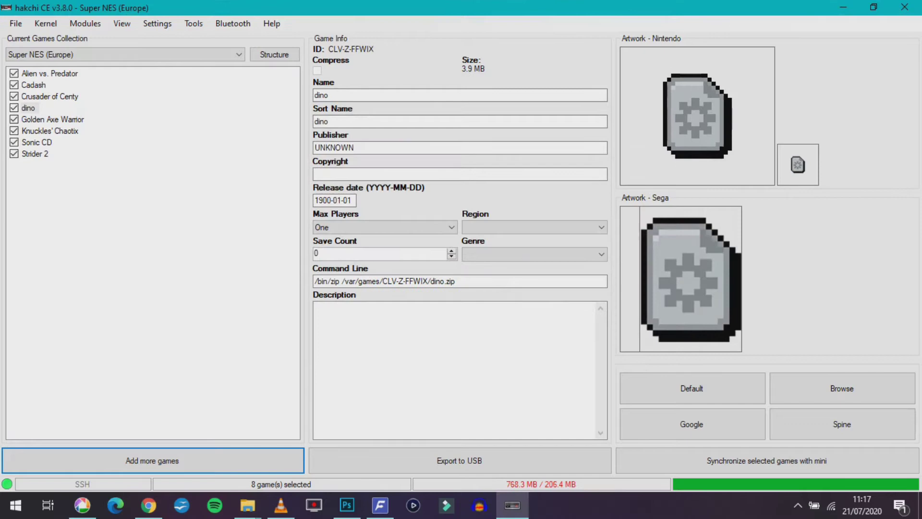
{"action": "left_click", "coordinate": [48, 73]}
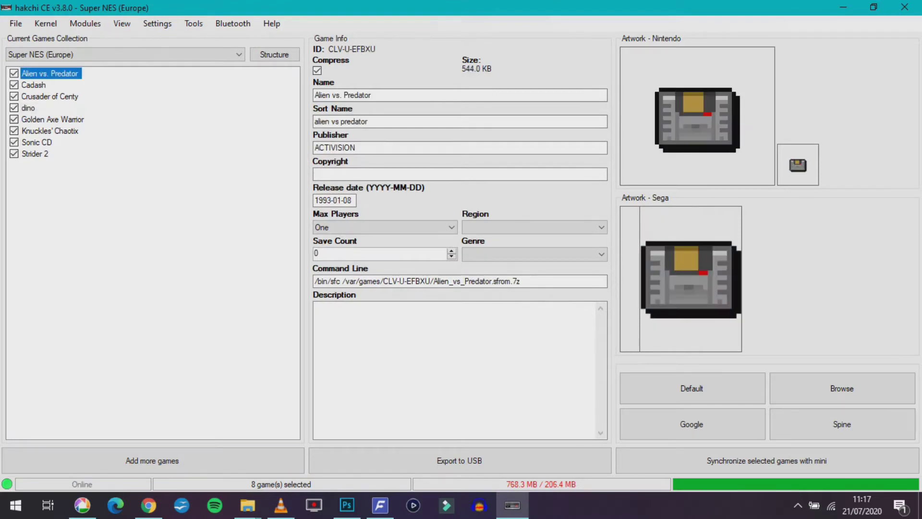
{"action": "right_click", "coordinate": [56, 72]}
{"action": "left_click", "coordinate": [121, 293]}
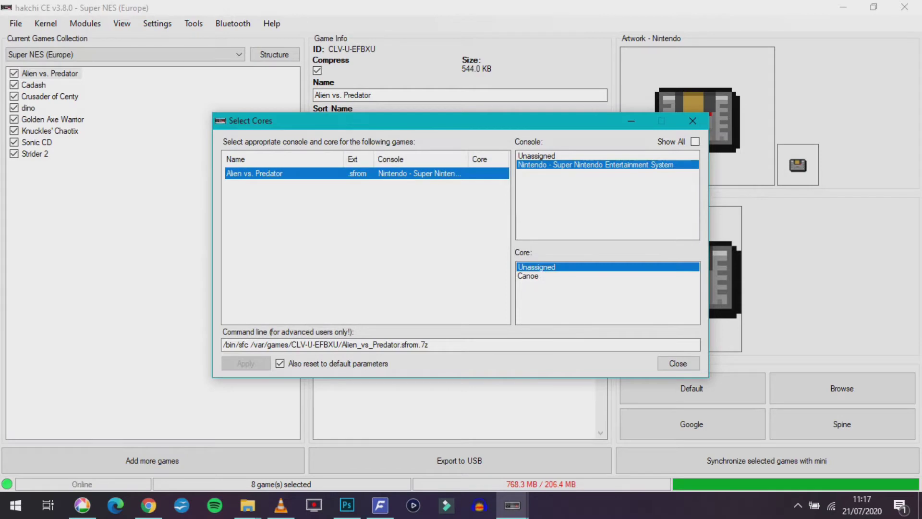
{"action": "left_click", "coordinate": [528, 276]}
{"action": "left_click", "coordinate": [692, 120]}
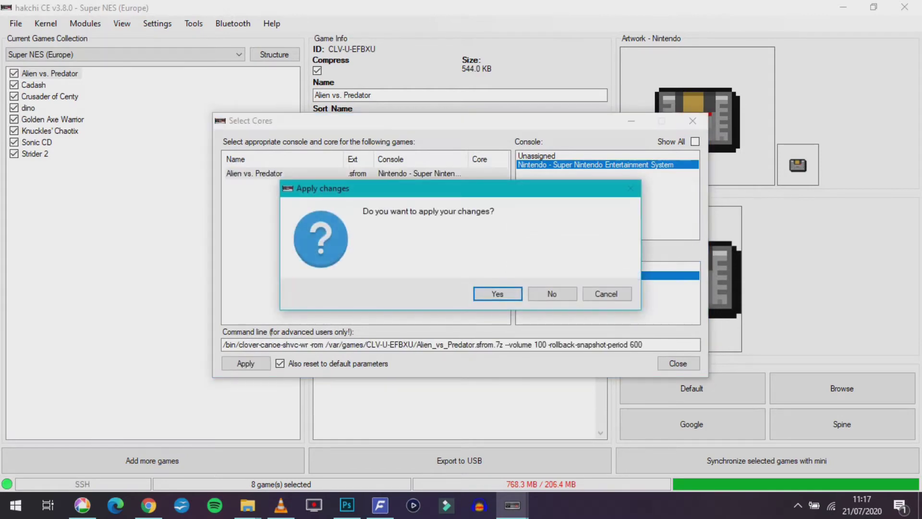
{"action": "left_click", "coordinate": [552, 293]}
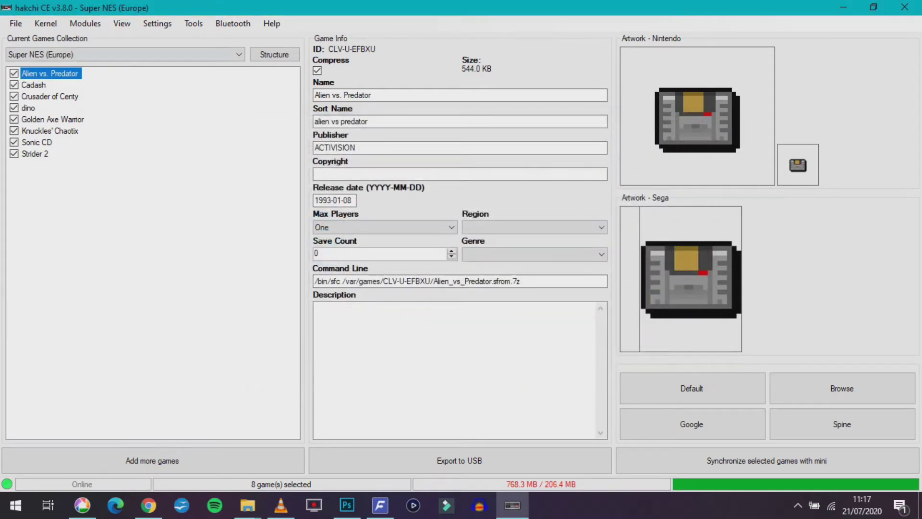
{"action": "left_click", "coordinate": [85, 23]}
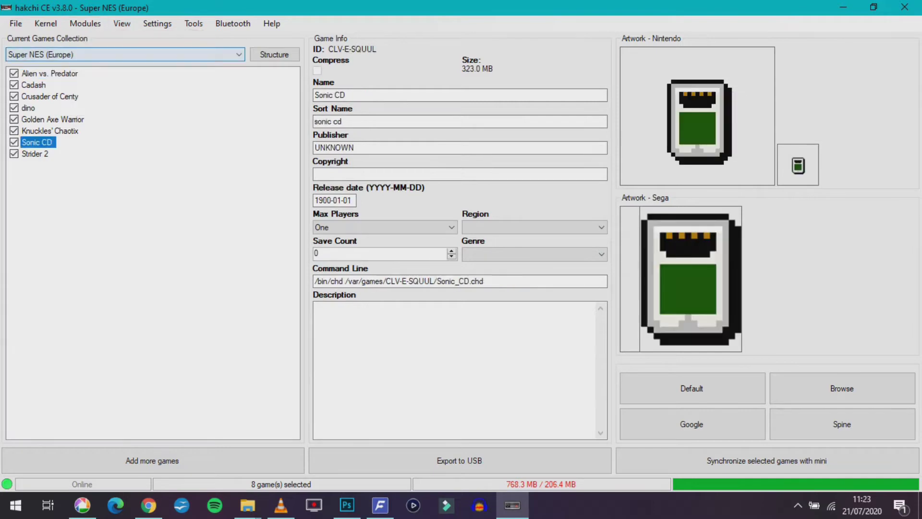
Step: Assign the Snes9x 2018 core to Alien vs. Predator under Nintendo - Super Nintendo Entertainment System and close the core selection
{"action": "left_click", "coordinate": [48, 73]}
{"action": "right_click", "coordinate": [44, 73]}
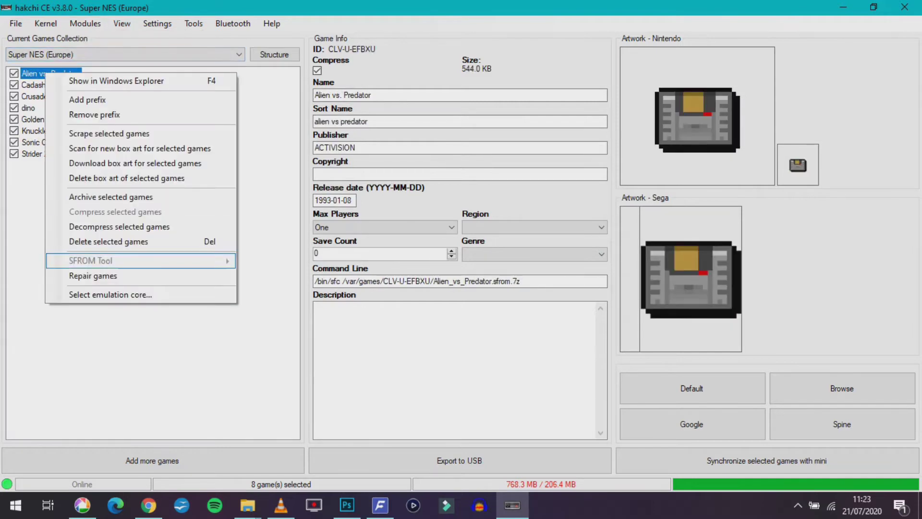
{"action": "left_click", "coordinate": [113, 296]}
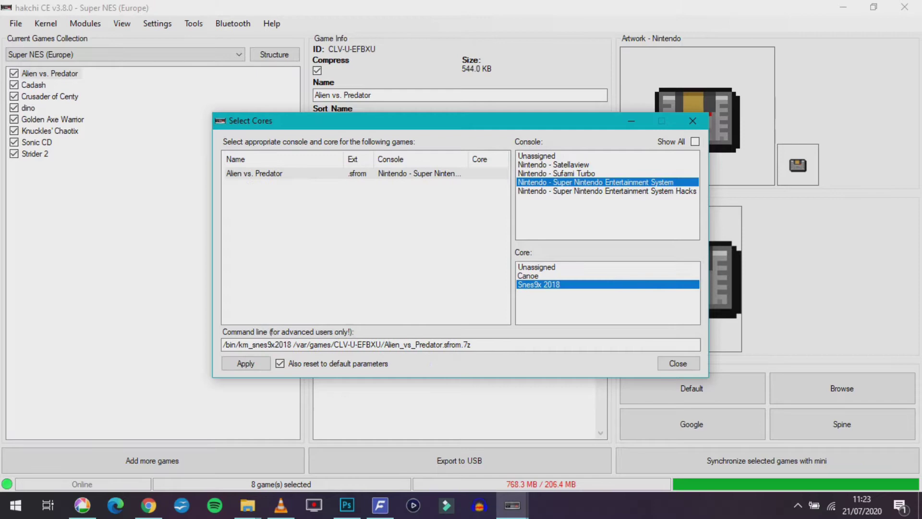
{"action": "left_click", "coordinate": [246, 363]}
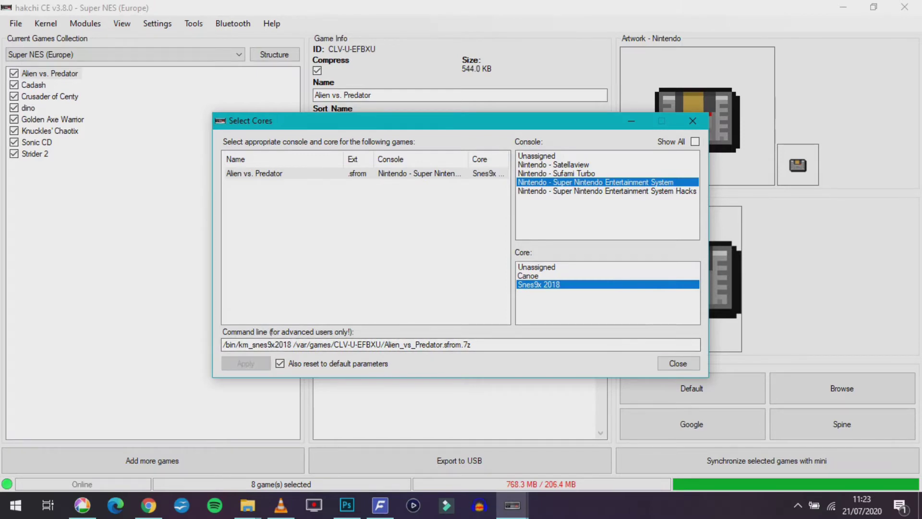
{"action": "left_click", "coordinate": [678, 363]}
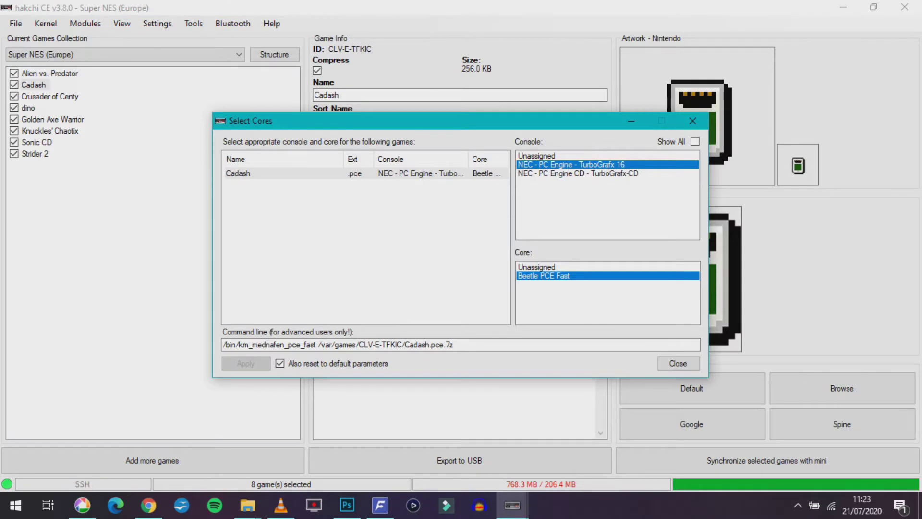
Step: Finish the core selections for Cadash with Beetle PCE Fast and for dino with FB Alpha 2012 CPS-1
{"action": "left_click", "coordinate": [678, 363]}
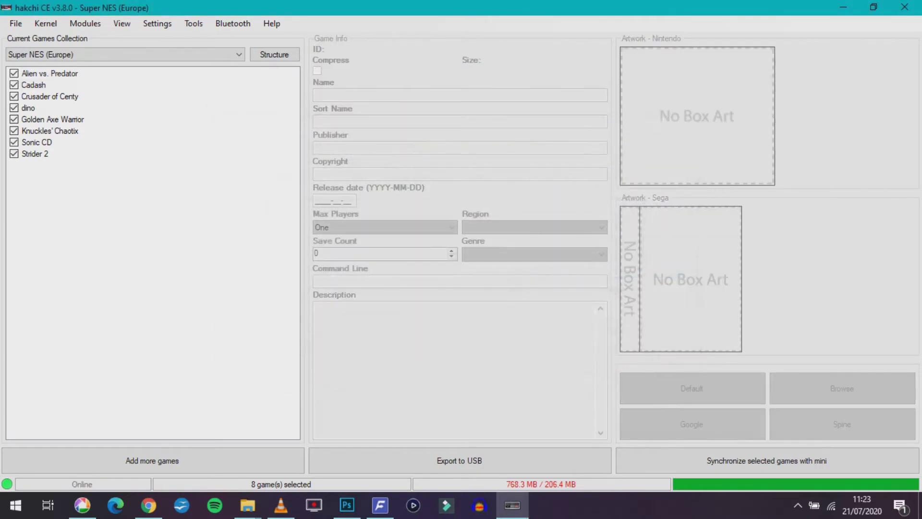
{"action": "left_click", "coordinate": [49, 96]}
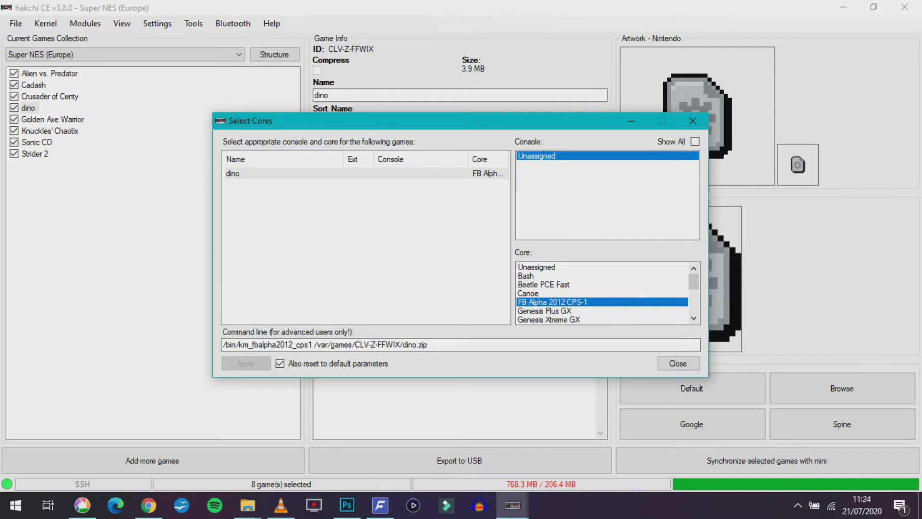
{"action": "left_click", "coordinate": [678, 363]}
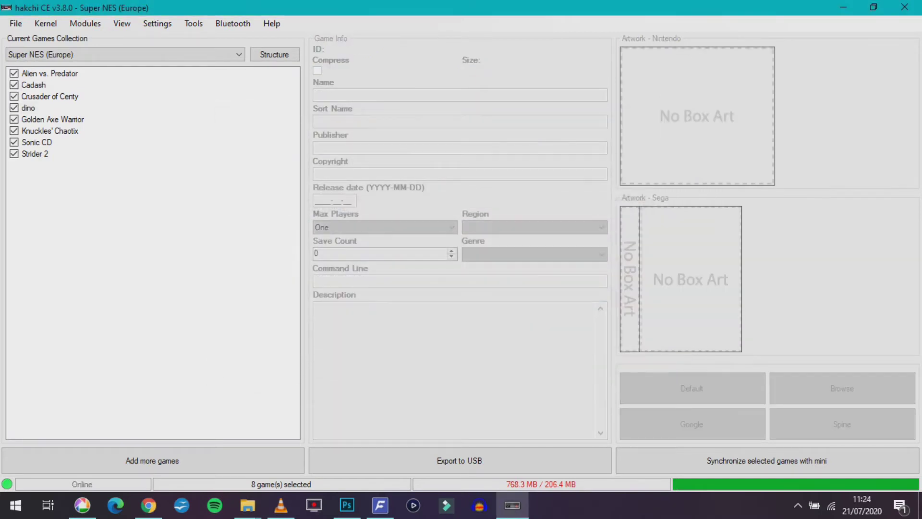
Step: Assign the PicoDrive core to Knuckles' Chaotix with Sega - 32X as its console and close the core selection
{"action": "left_click", "coordinate": [44, 119]}
{"action": "right_click", "coordinate": [39, 131]}
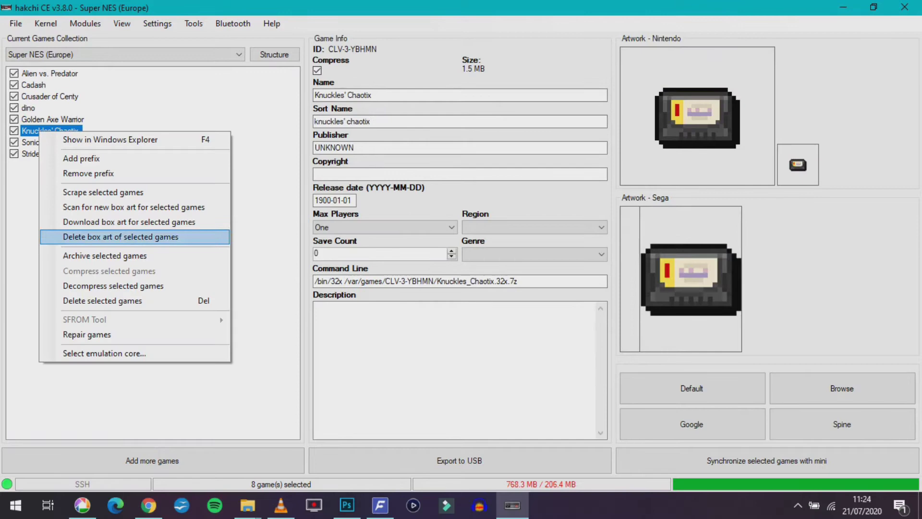
{"action": "left_click", "coordinate": [104, 353]}
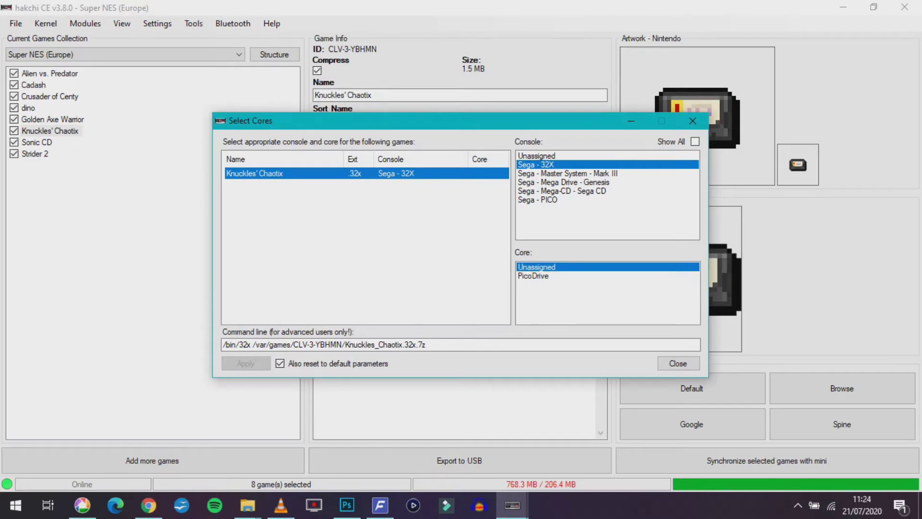
{"action": "left_click", "coordinate": [533, 275]}
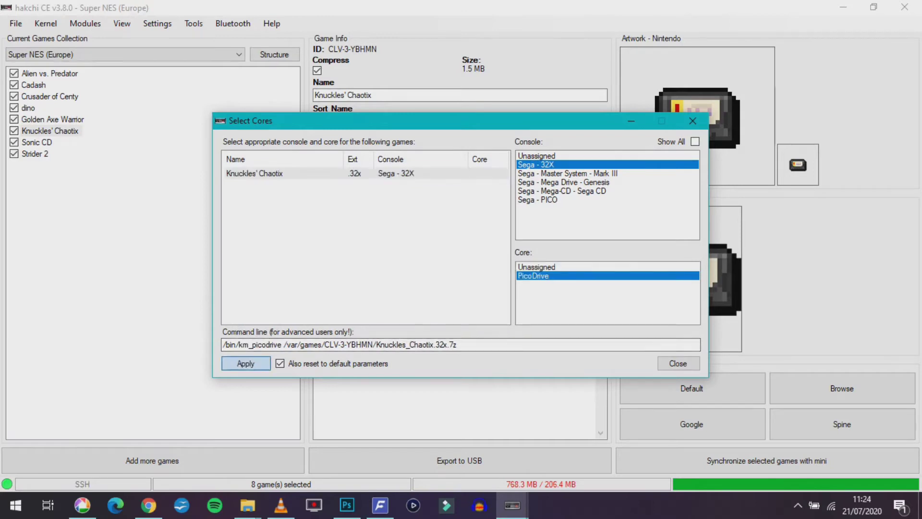
{"action": "left_click", "coordinate": [245, 363]}
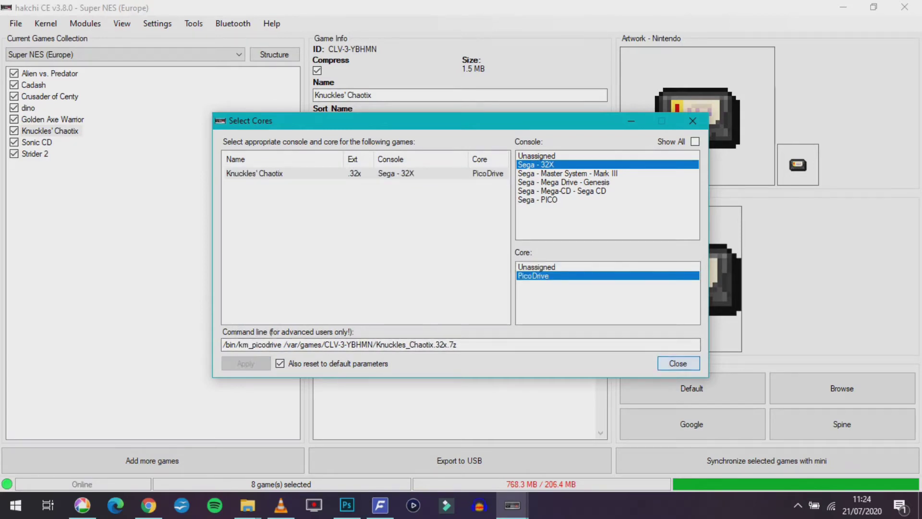
{"action": "left_click", "coordinate": [678, 364]}
Step: Download box art for all games in the collection and dismiss the completion message
{"action": "key", "text": "ctrl+a"}
{"action": "right_click", "coordinate": [38, 85]}
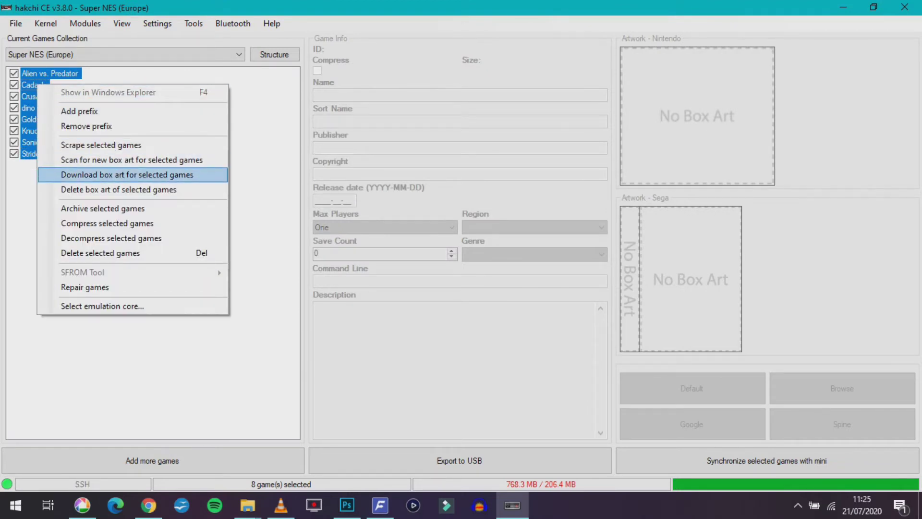
{"action": "left_click", "coordinate": [128, 174]}
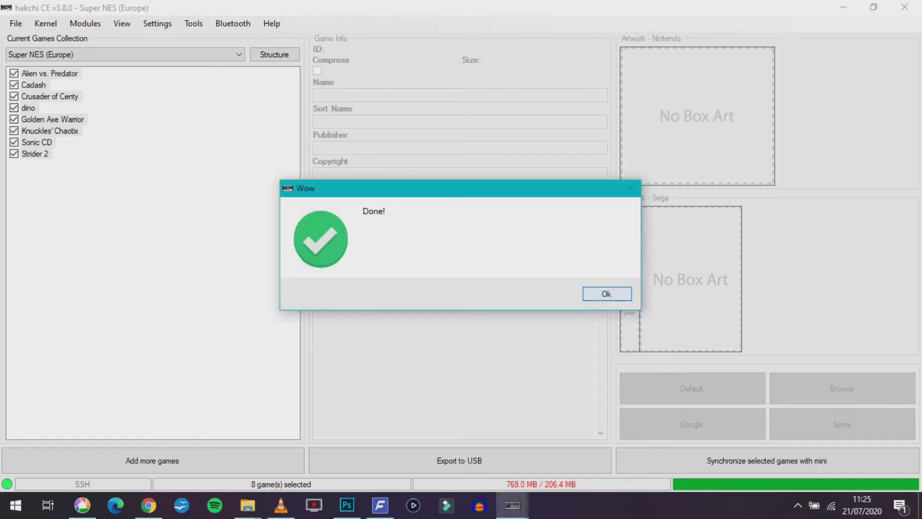
{"action": "key", "text": "Return"}
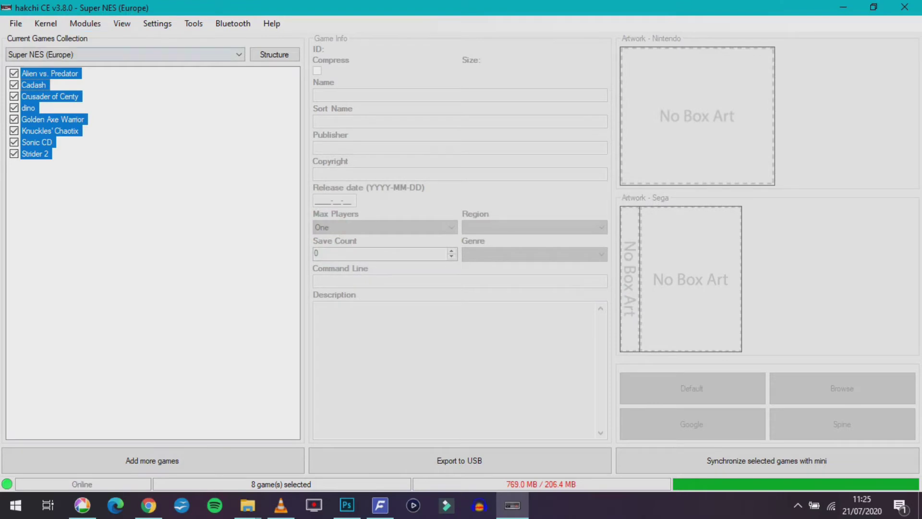
Step: Check the downloaded box art of each game in the collection, from Alien vs. Predator to Strider 2
{"action": "left_click", "coordinate": [50, 74]}
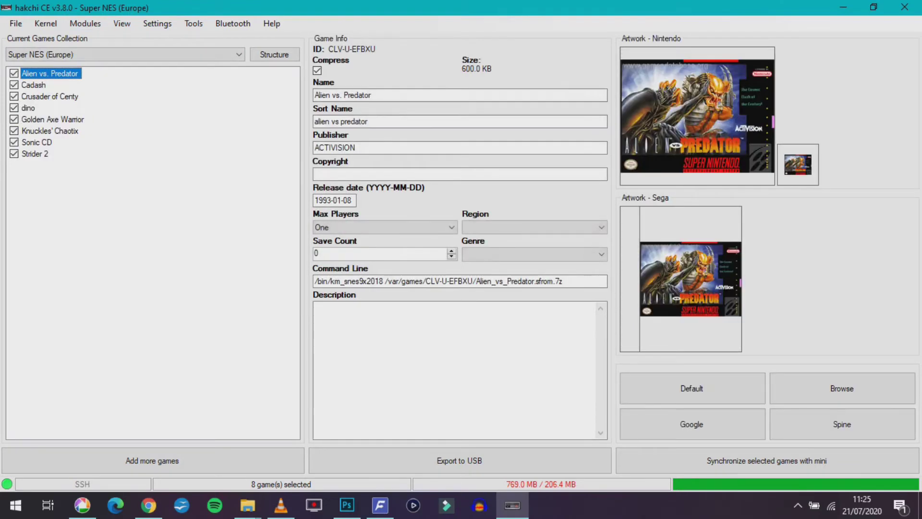
{"action": "left_click", "coordinate": [34, 85]}
{"action": "left_click", "coordinate": [50, 96]}
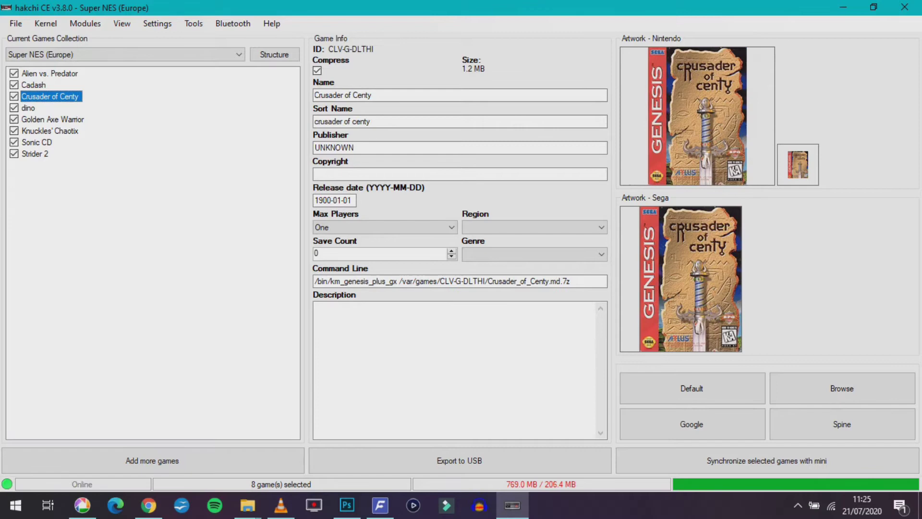
{"action": "left_click", "coordinate": [28, 108]}
{"action": "left_click", "coordinate": [53, 120]}
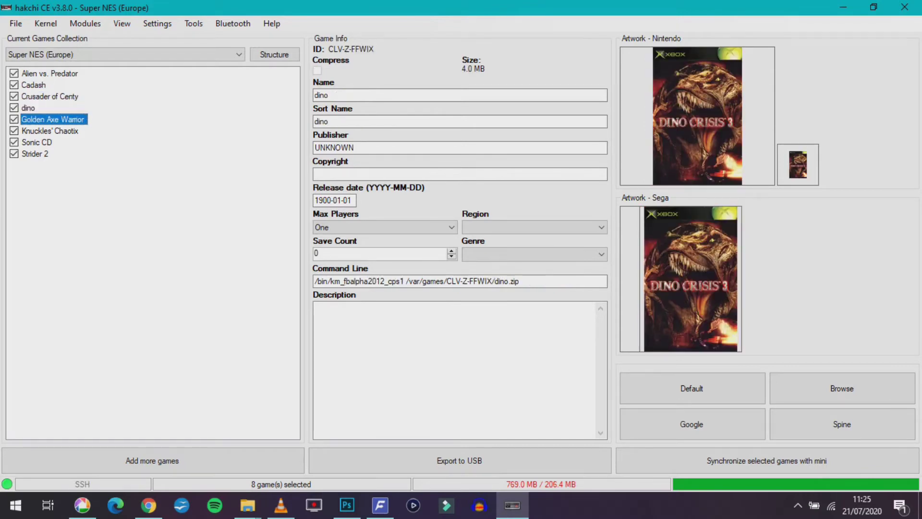
{"action": "left_click", "coordinate": [50, 132]}
{"action": "left_click", "coordinate": [37, 143]}
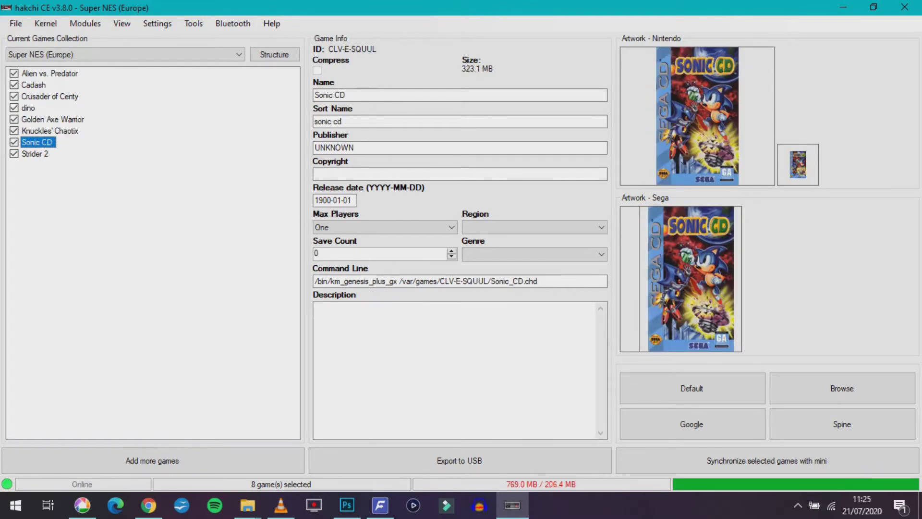
{"action": "left_click", "coordinate": [35, 155]}
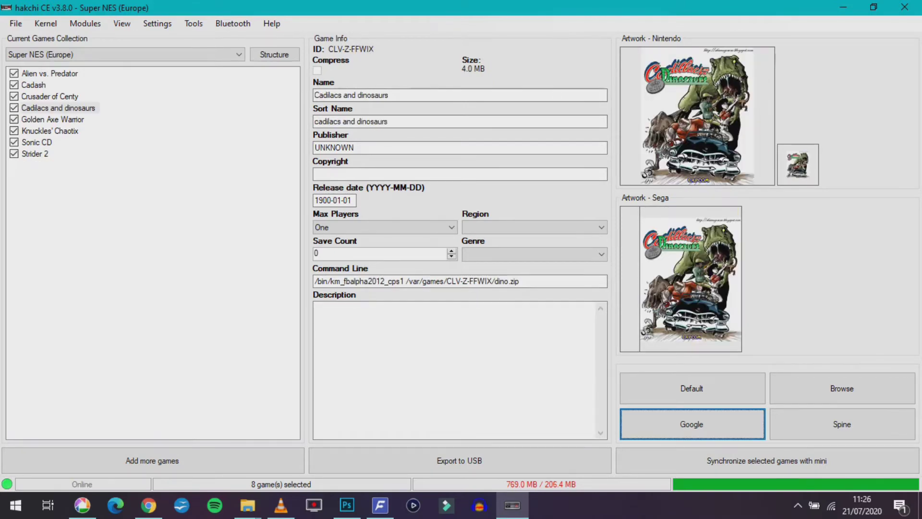
Step: Sort the games collection by console
{"action": "left_click", "coordinate": [178, 216]}
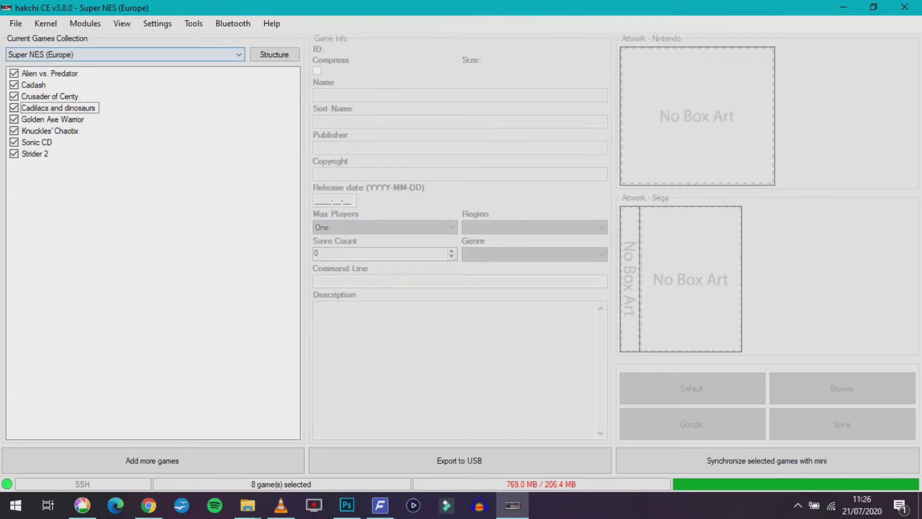
{"action": "left_click", "coordinate": [122, 23]}
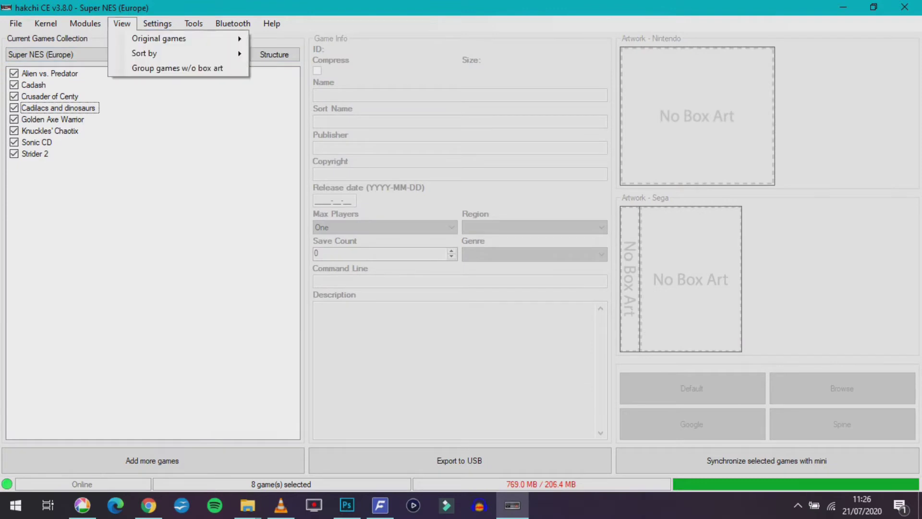
{"action": "mouse_move", "coordinate": [144, 53]}
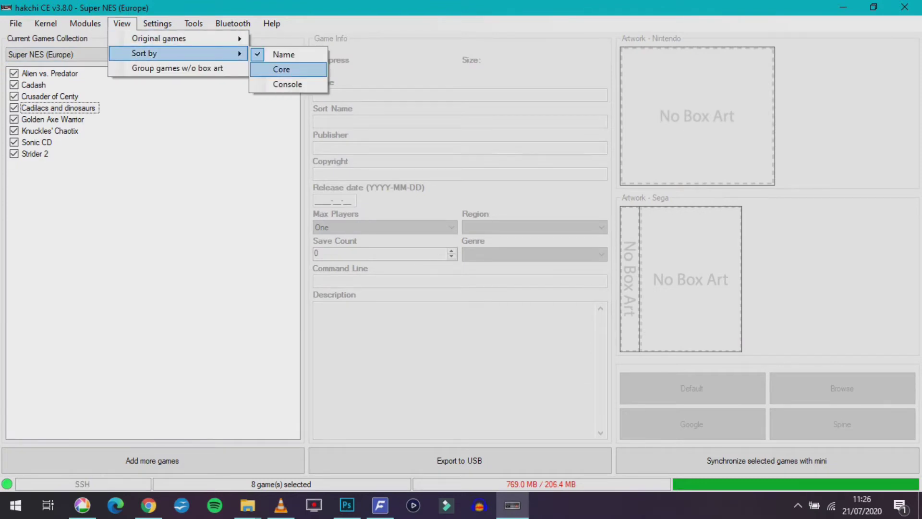
{"action": "left_click", "coordinate": [287, 84]}
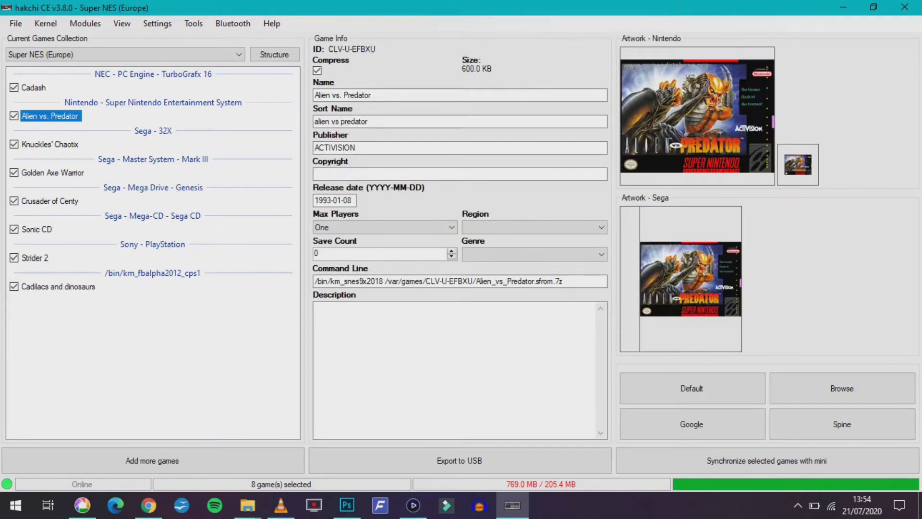
Step: Open the mini's file system with the FTP client
{"action": "left_click", "coordinate": [157, 23]}
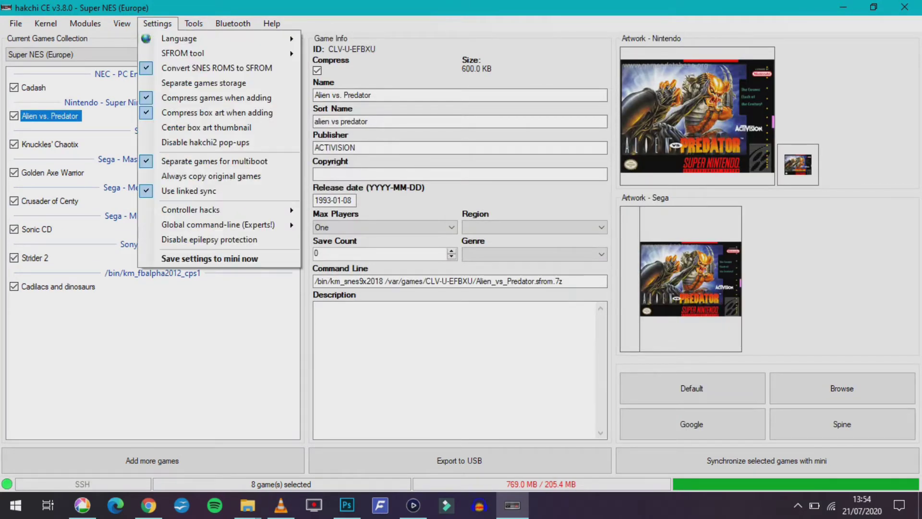
{"action": "mouse_move", "coordinate": [193, 24]}
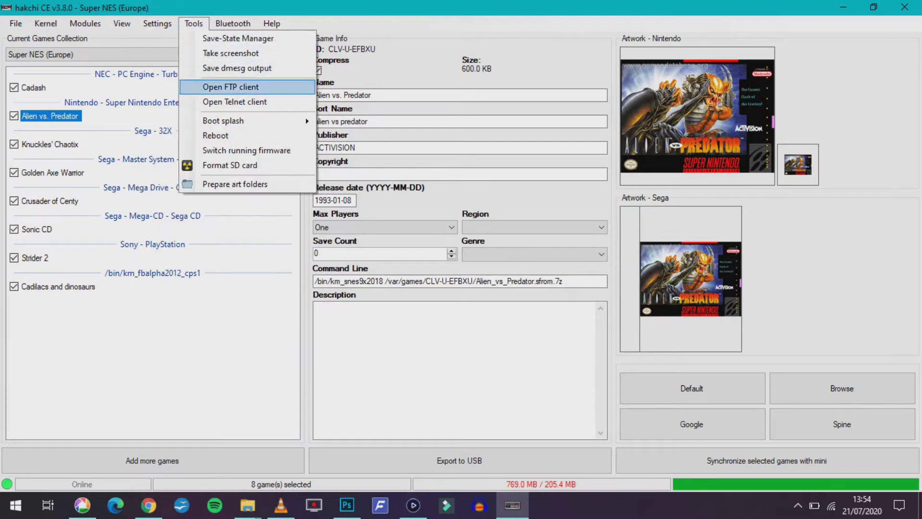
{"action": "key", "text": "Return"}
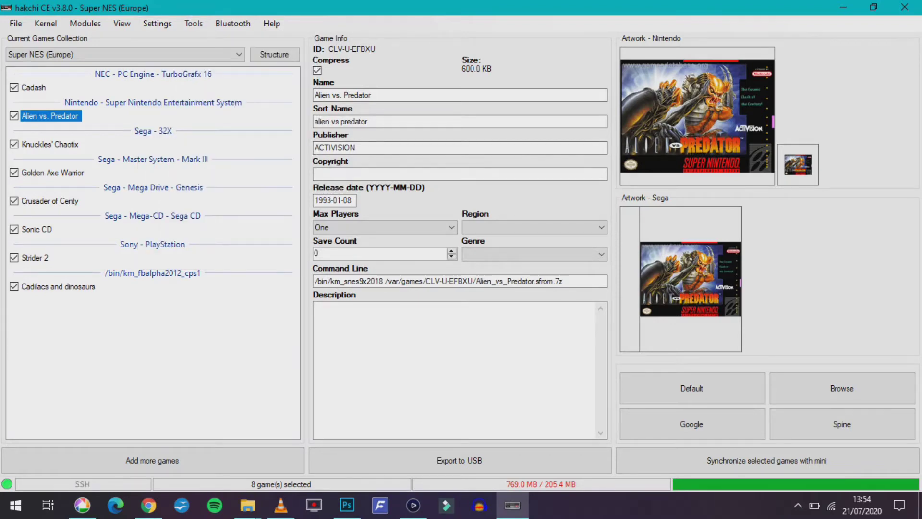
Step: Go to the system folder inside etc/libretro on the mini's file system
{"action": "key", "text": "Left"}
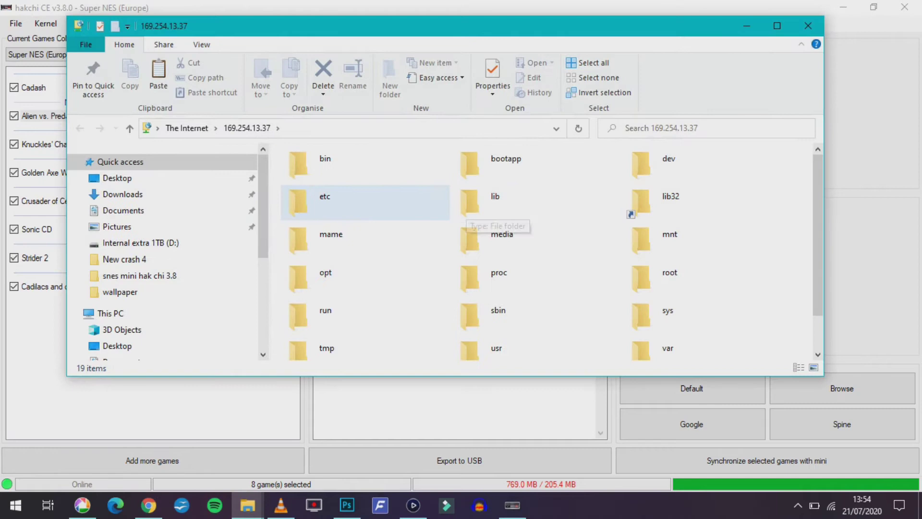
{"action": "key", "text": "Return"}
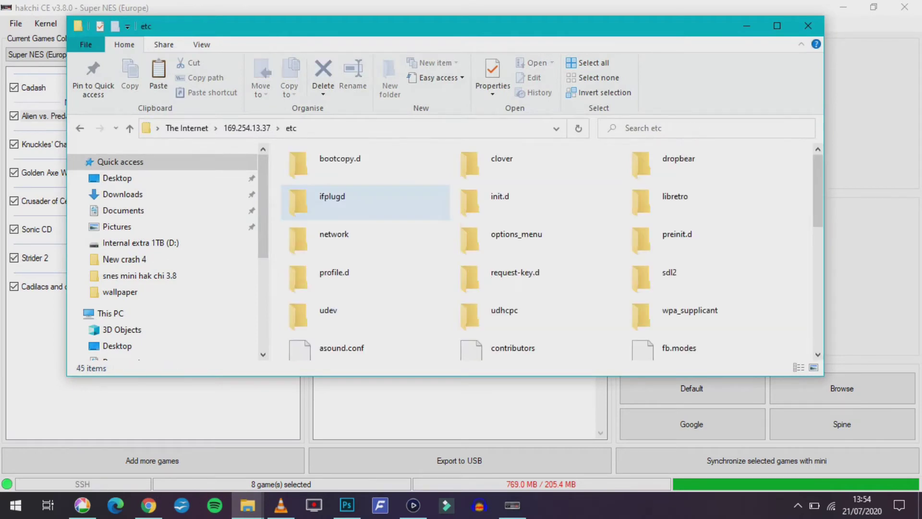
{"action": "double_click", "coordinate": [674, 201]}
{"action": "scroll", "coordinate": [379, 276], "scroll_direction": "down", "scroll_amount": 2}
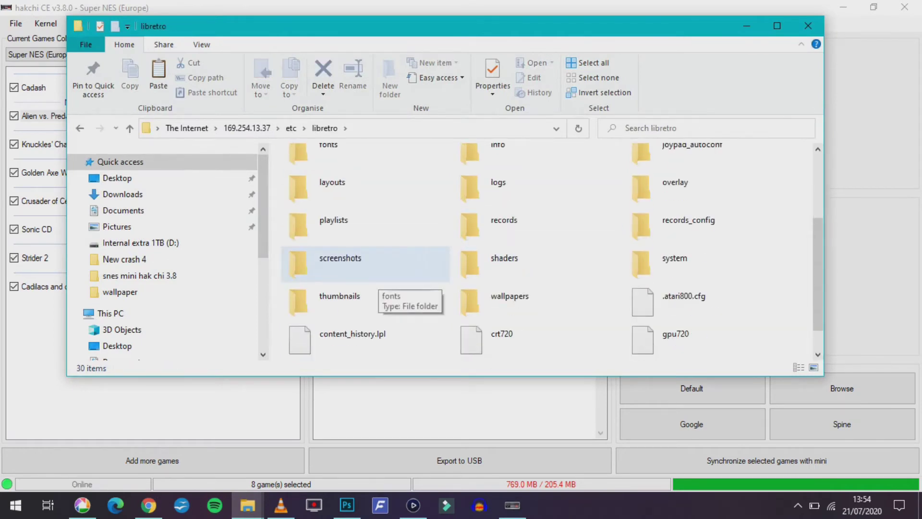
{"action": "key", "text": "Right"}
{"action": "key", "text": "Return"}
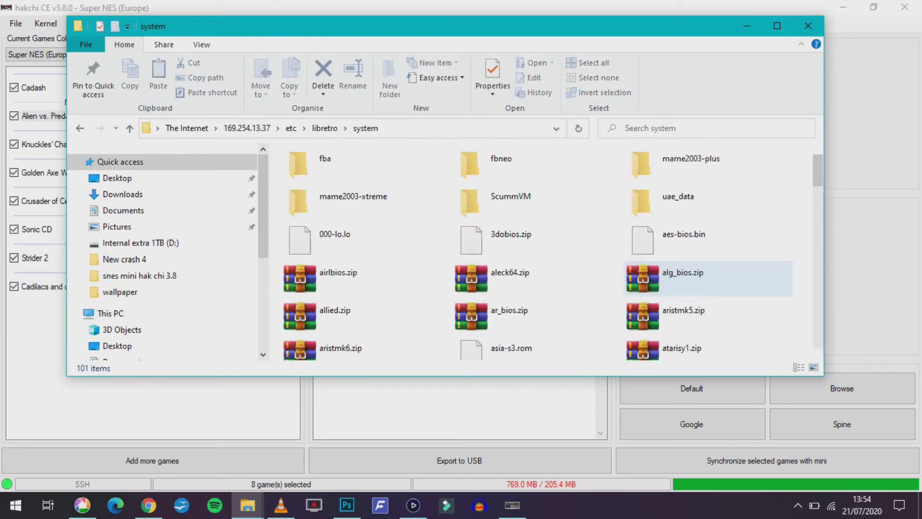
Step: Locate the Sega Mega-CD BIOS archive for Japan in the mini's system folder, then close the folder window
{"action": "left_click_drag", "start_coordinate": [818, 170], "coordinate": [818, 206]}
{"action": "scroll", "coordinate": [548, 252], "scroll_direction": "down", "scroll_amount": 10}
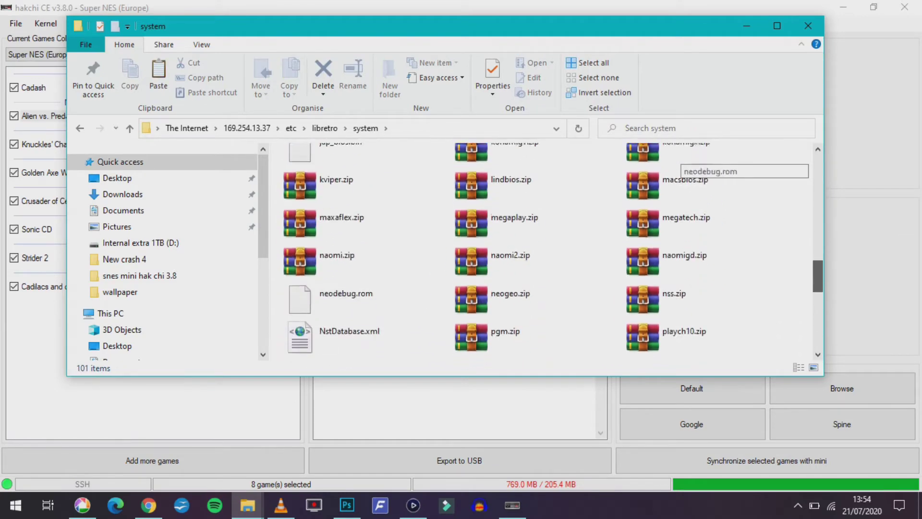
{"action": "scroll", "coordinate": [547, 252], "scroll_direction": "down", "scroll_amount": 3}
{"action": "scroll", "coordinate": [548, 252], "scroll_direction": "up", "scroll_amount": 3}
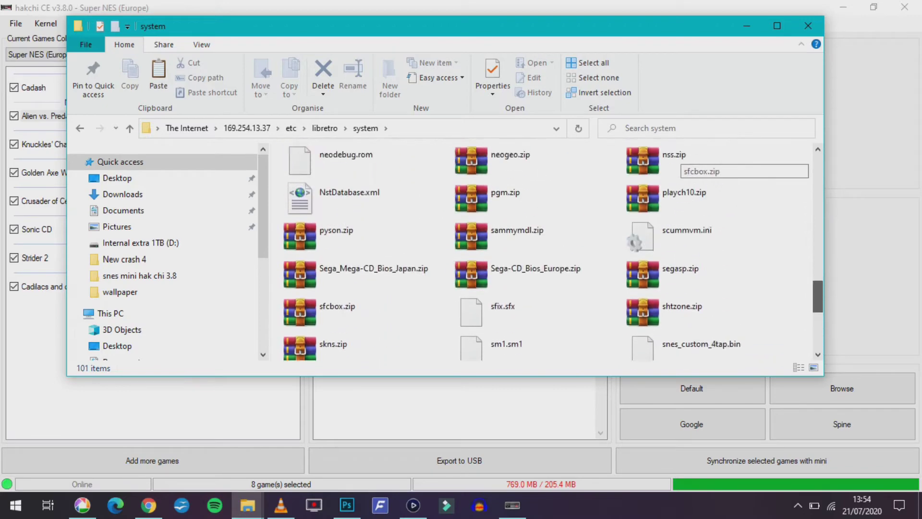
{"action": "left_click", "coordinate": [364, 288]}
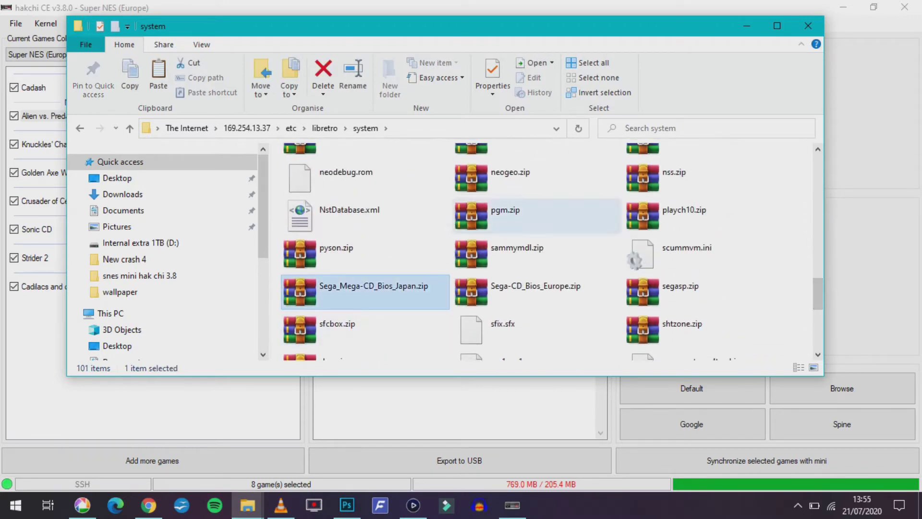
{"action": "left_click", "coordinate": [808, 26]}
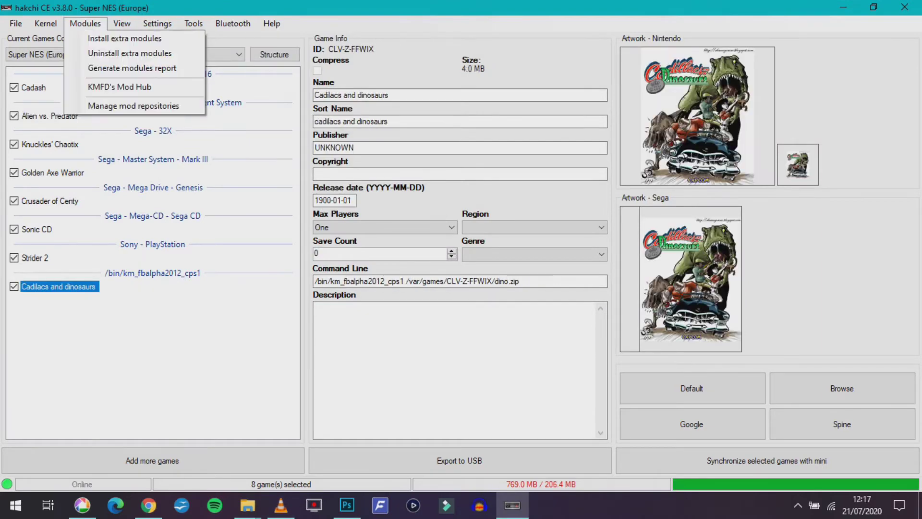
Step: Download and install the BlueZ and WPA Supplicant system modules from KMFD's Mod Hub
{"action": "left_click", "coordinate": [119, 86]}
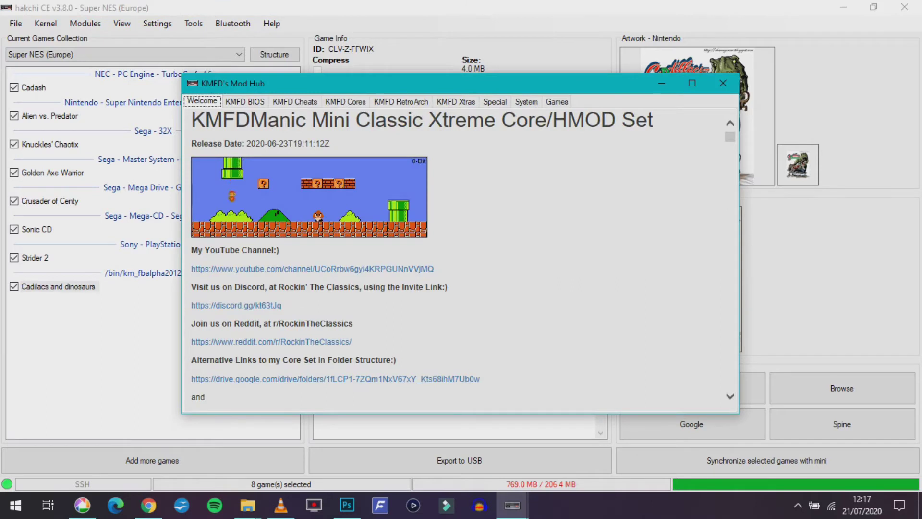
{"action": "left_click", "coordinate": [526, 102]}
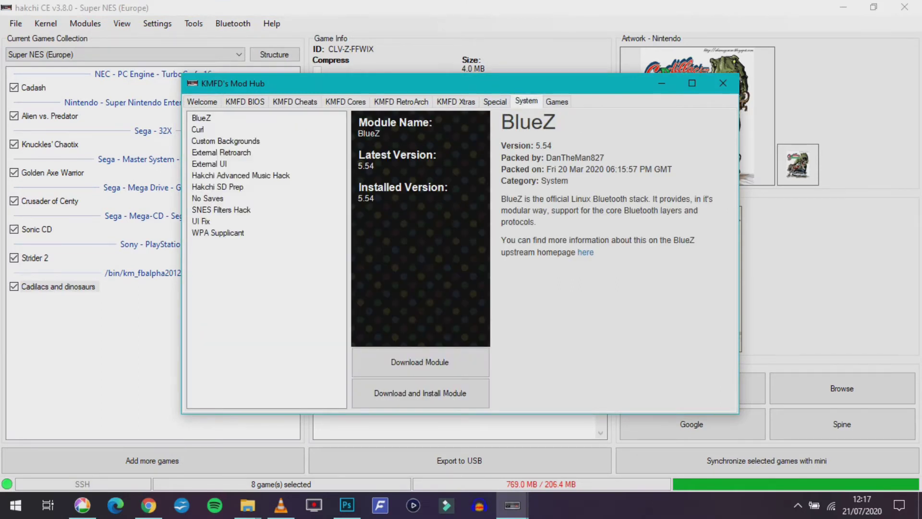
{"action": "left_click", "coordinate": [202, 118]}
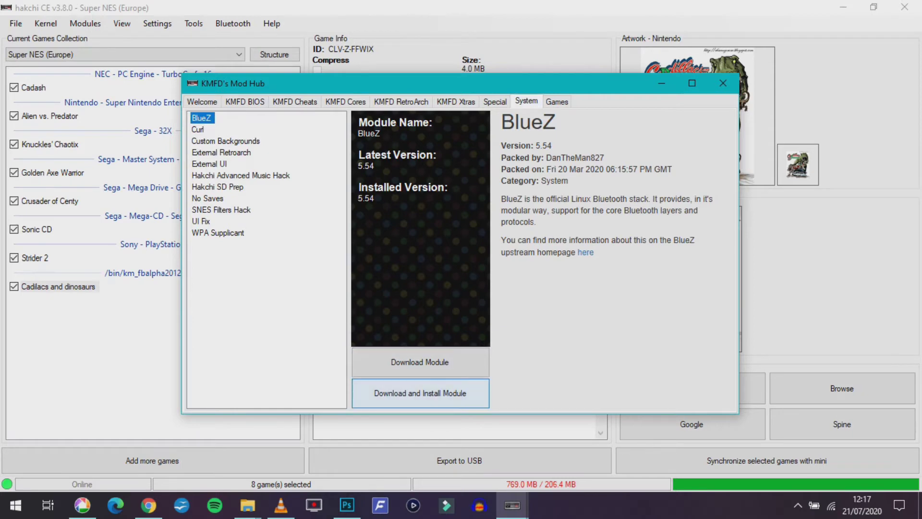
{"action": "left_click", "coordinate": [420, 393]}
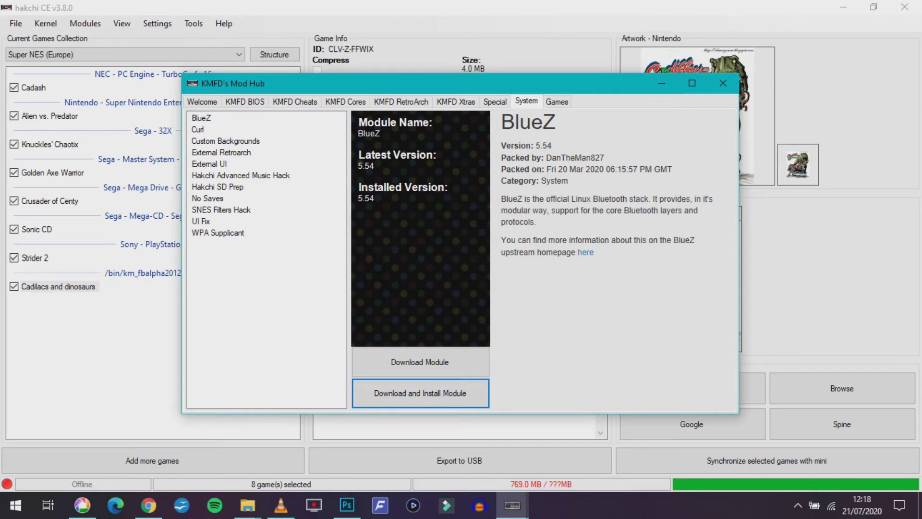
{"action": "left_click", "coordinate": [218, 233]}
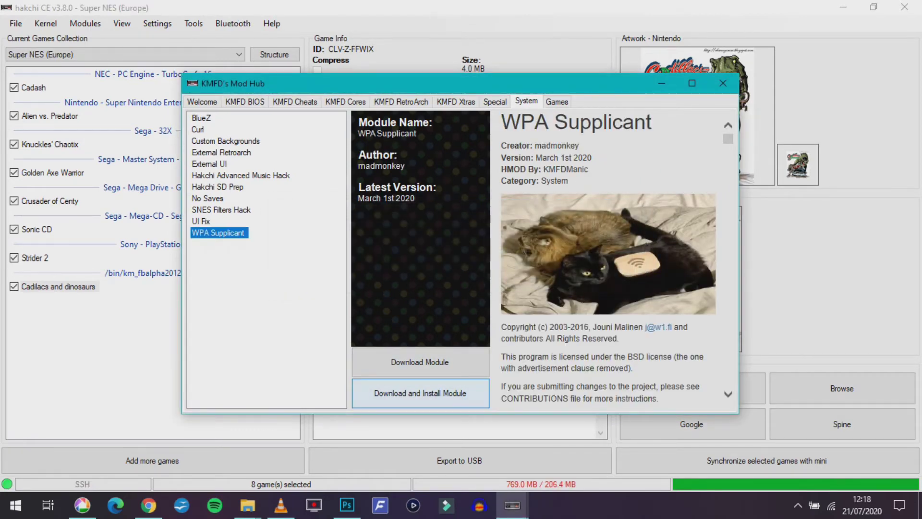
{"action": "left_click", "coordinate": [420, 392]}
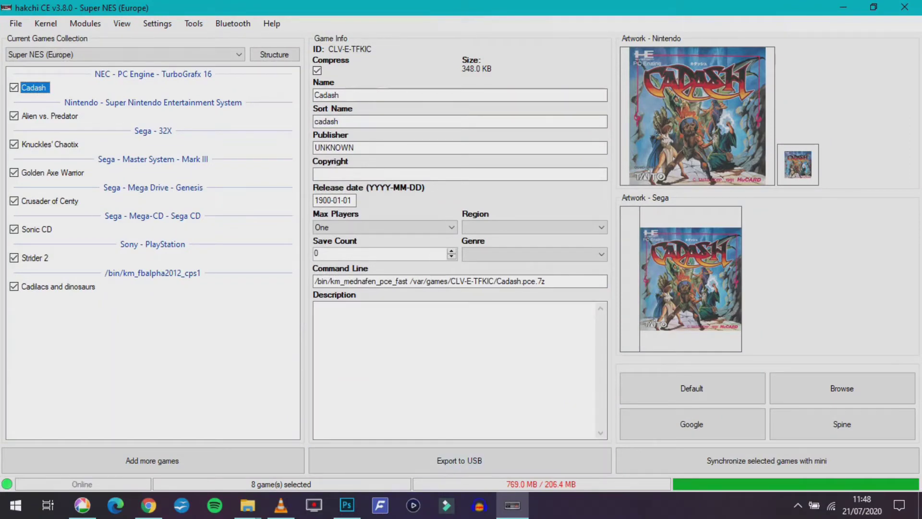
Step: Open the custom folders manager and split the home menu's games into folders by console
{"action": "left_click", "coordinate": [274, 55]}
{"action": "left_click", "coordinate": [367, 86]}
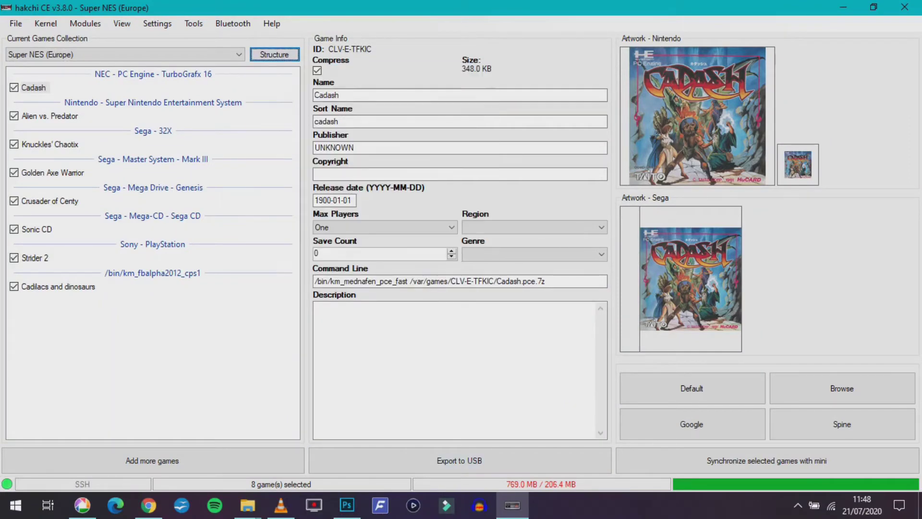
{"action": "left_click", "coordinate": [274, 55]}
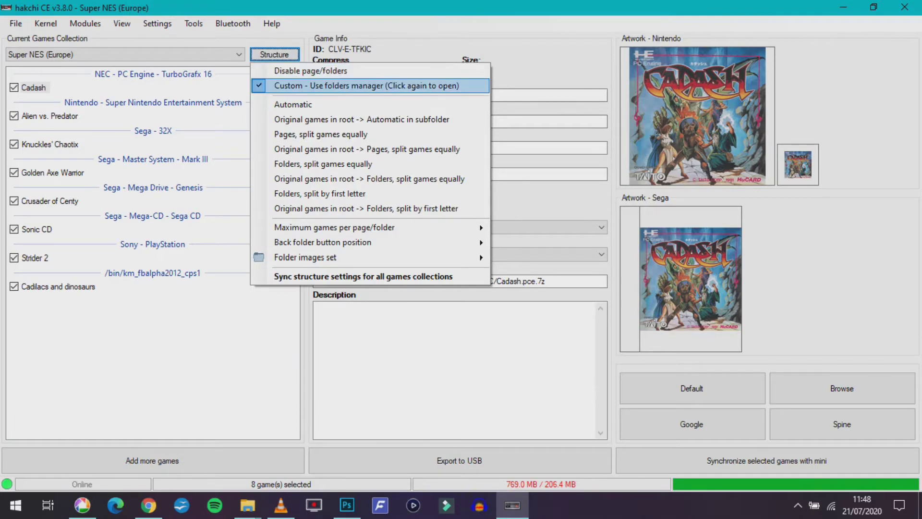
{"action": "left_click", "coordinate": [367, 86]}
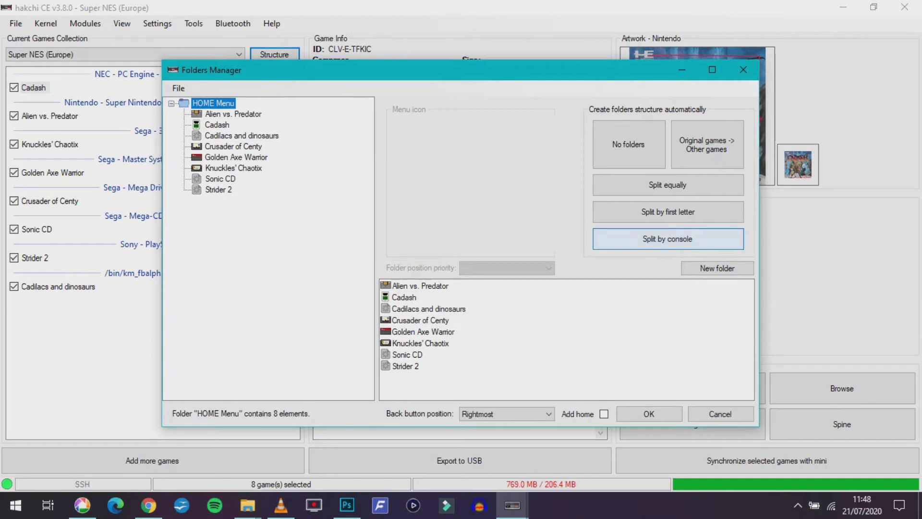
{"action": "left_click", "coordinate": [667, 238]}
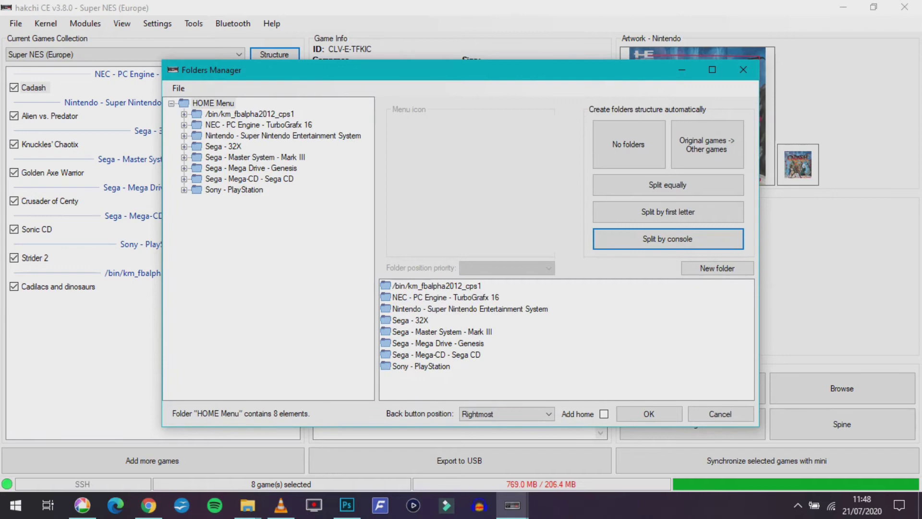
Step: Look through the new console folders from Sony - PlayStation up to Nintendo - Super Nintendo Entertainment System
{"action": "left_click", "coordinate": [234, 190]}
{"action": "left_click", "coordinate": [248, 179]}
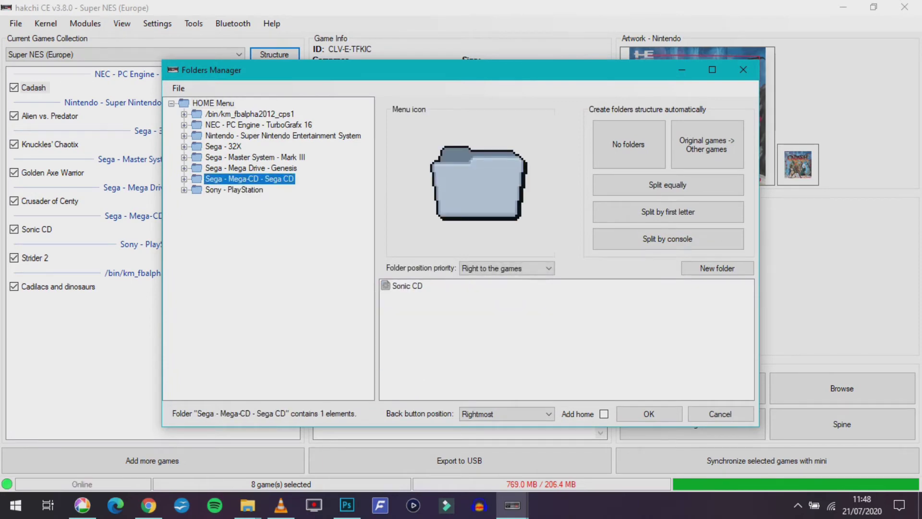
{"action": "left_click", "coordinate": [251, 168]}
{"action": "key", "text": "Up"}
{"action": "key", "text": "Up"}
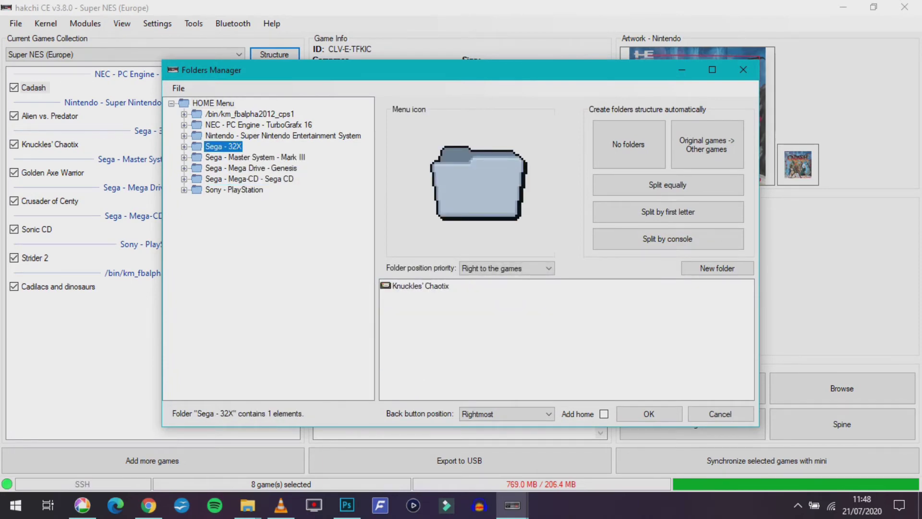
{"action": "left_click", "coordinate": [283, 136]}
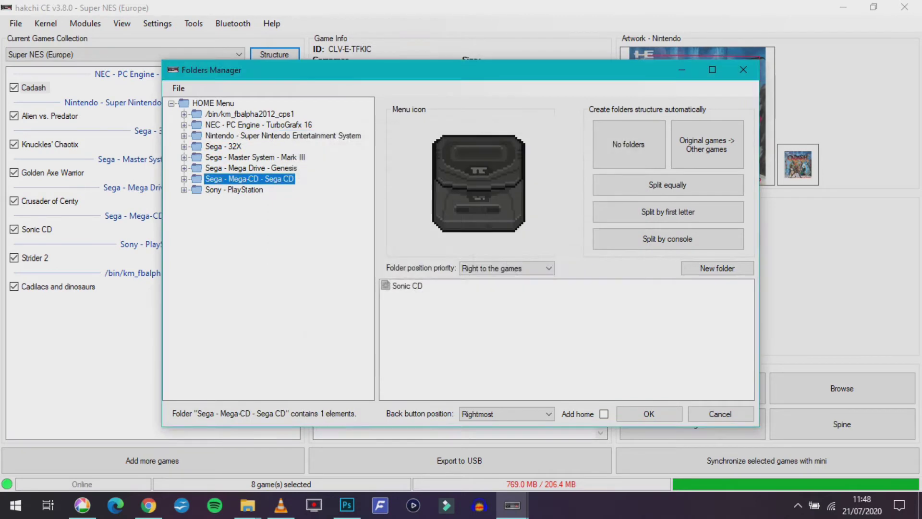
Step: Set the Sega - 32X folder's menu icon to 32x_megadrive2
{"action": "left_click", "coordinate": [223, 147]}
{"action": "left_click", "coordinate": [478, 183]}
{"action": "left_click", "coordinate": [322, 200]}
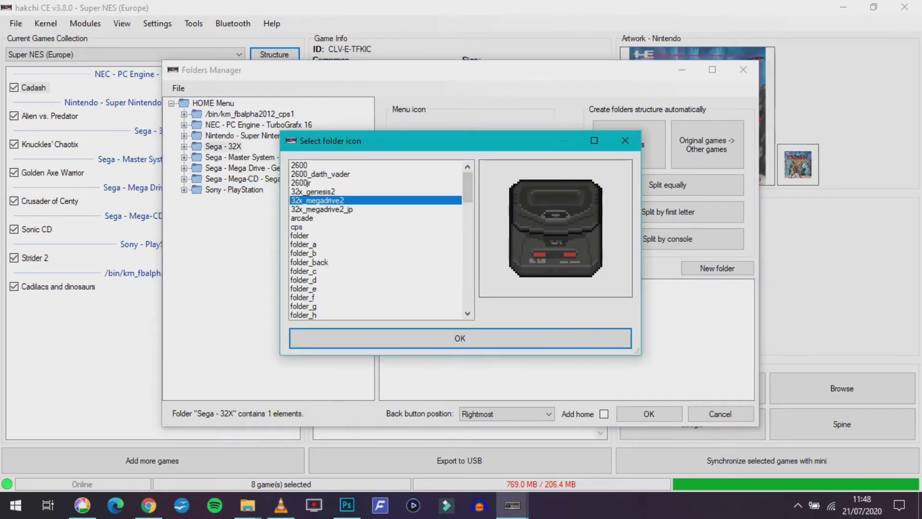
{"action": "left_click", "coordinate": [460, 337]}
Step: Set the Sega - Master System - Mark III folder's menu icon to sms
{"action": "left_click", "coordinate": [255, 157]}
{"action": "left_click", "coordinate": [478, 183]}
{"action": "left_click", "coordinate": [307, 306]}
{"action": "scroll", "coordinate": [375, 240], "scroll_direction": "up", "scroll_amount": 12}
{"action": "left_click", "coordinate": [307, 297]}
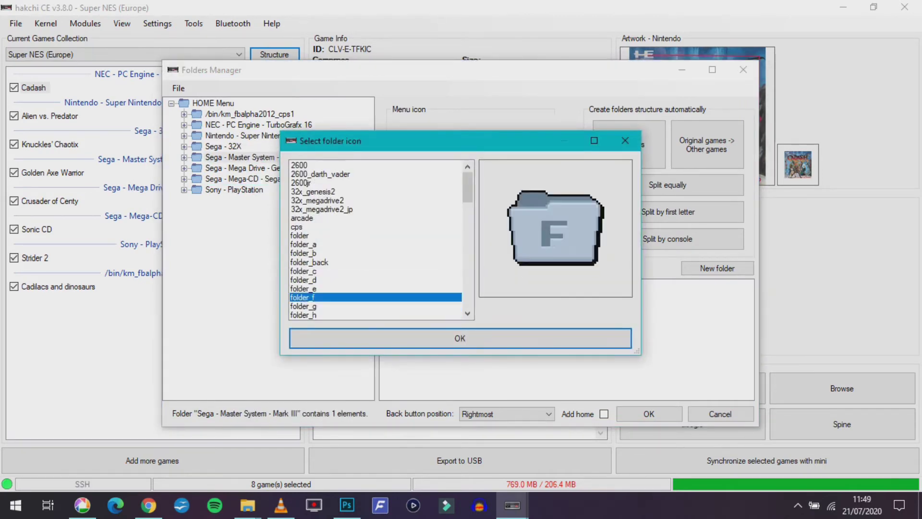
{"action": "key", "text": "Down"}
{"action": "key", "text": "Down"}
{"action": "key", "text": "Down"}
{"action": "key", "text": "Down"}
{"action": "key", "text": "Down"}
{"action": "key", "text": "Down"}
{"action": "key", "text": "Down"}
{"action": "key", "text": "Down"}
{"action": "key", "text": "Down"}
{"action": "key", "text": "Down"}
{"action": "key", "text": "Down"}
{"action": "key", "text": "Down"}
{"action": "key", "text": "Down"}
{"action": "key", "text": "Down"}
{"action": "key", "text": "Down"}
{"action": "key", "text": "Down"}
{"action": "key", "text": "Down"}
{"action": "key", "text": "Down"}
{"action": "key", "text": "Down"}
{"action": "key", "text": "Down"}
{"action": "key", "text": "Down"}
{"action": "key", "text": "Down"}
{"action": "key", "text": "Down"}
{"action": "key", "text": "Down"}
{"action": "key", "text": "Down"}
{"action": "key", "text": "Down"}
{"action": "key", "text": "Down"}
{"action": "key", "text": "Down"}
{"action": "key", "text": "Down"}
{"action": "key", "text": "Down"}
{"action": "key", "text": "Down"}
{"action": "key", "text": "Down"}
{"action": "key", "text": "Down"}
{"action": "key", "text": "Up"}
{"action": "key", "text": "Up"}
{"action": "key", "text": "Up"}
{"action": "key", "text": "Up"}
{"action": "key", "text": "Up"}
{"action": "key", "text": "Up"}
{"action": "key", "text": "Up"}
{"action": "key", "text": "Up"}
{"action": "key", "text": "Up"}
{"action": "key", "text": "Up"}
{"action": "key", "text": "Up"}
{"action": "key", "text": "Up"}
{"action": "key", "text": "Up"}
{"action": "key", "text": "Up"}
{"action": "key", "text": "Up"}
{"action": "key", "text": "Up"}
{"action": "key", "text": "Up"}
{"action": "key", "text": "Up"}
{"action": "key", "text": "Up"}
{"action": "key", "text": "Up"}
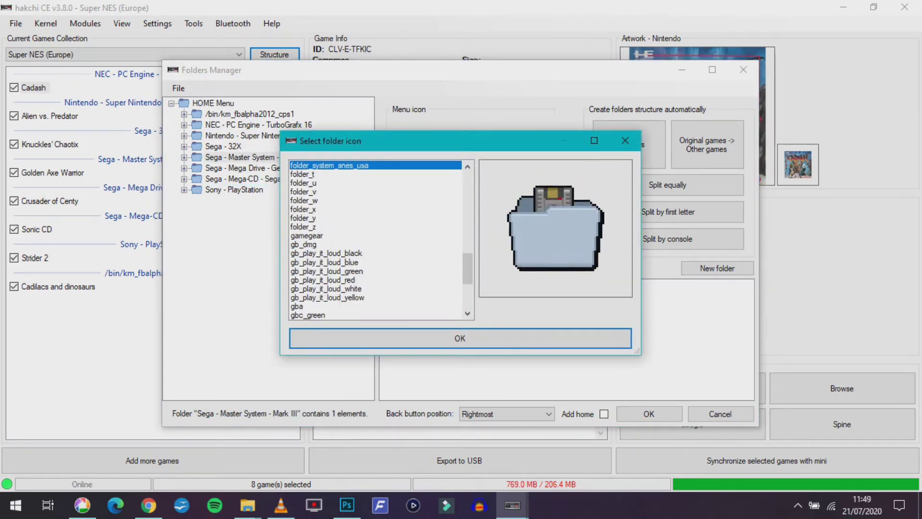
{"action": "key", "text": "Page_Up"}
{"action": "key", "text": "Page_Up"}
{"action": "key", "text": "Page_Up"}
{"action": "key", "text": "Page_Up"}
{"action": "key", "text": "Down"}
{"action": "key", "text": "Down"}
{"action": "key", "text": "Down"}
{"action": "key", "text": "Down"}
{"action": "key", "text": "Down"}
{"action": "key", "text": "Down"}
{"action": "key", "text": "Down"}
{"action": "key", "text": "Down"}
{"action": "key", "text": "Down"}
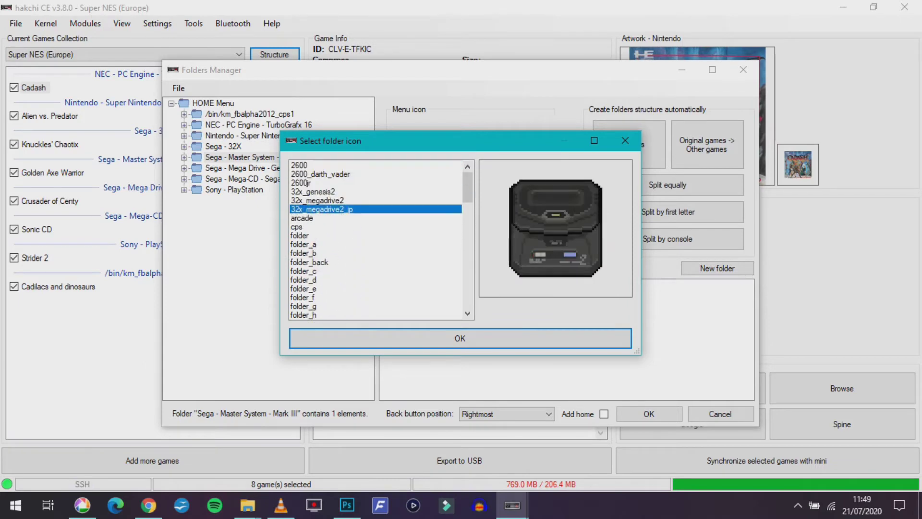
{"action": "left_click", "coordinate": [459, 338]}
Step: Set the Nintendo - Super Nintendo Entertainment System folder's menu icon to snes_eu_jp
{"action": "left_click", "coordinate": [223, 146]}
{"action": "left_click", "coordinate": [242, 136]}
{"action": "left_click", "coordinate": [479, 183]}
{"action": "key", "text": "Down"}
{"action": "key", "text": "Down"}
{"action": "key", "text": "Down"}
{"action": "key", "text": "Down"}
{"action": "key", "text": "Down"}
{"action": "key", "text": "Down"}
{"action": "key", "text": "Down"}
{"action": "key", "text": "Down"}
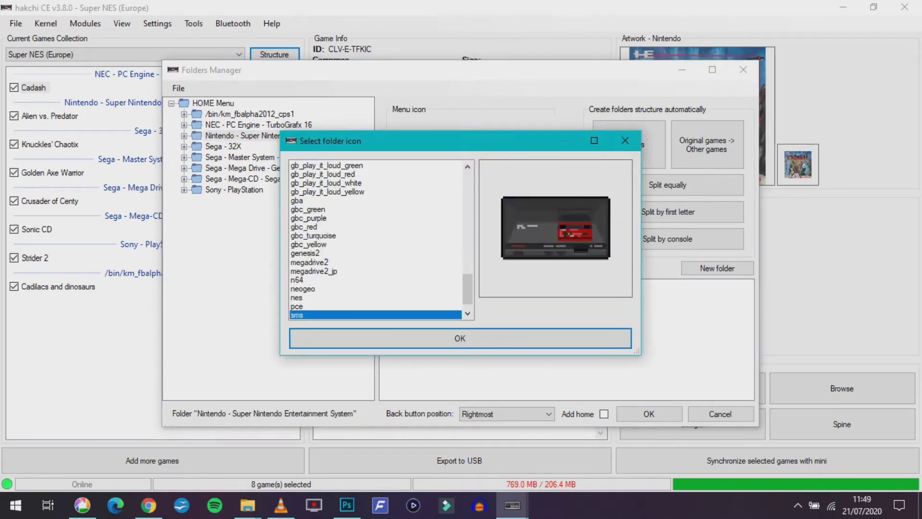
{"action": "left_click", "coordinate": [459, 338]}
Step: Choose a menu icon from the folder icon list for the Sega - Mega Drive - Genesis folder
{"action": "left_click", "coordinate": [242, 168]}
{"action": "left_click", "coordinate": [479, 183]}
{"action": "key", "text": "Up"}
{"action": "key", "text": "Up"}
{"action": "key", "text": "Up"}
{"action": "key", "text": "Up"}
{"action": "key", "text": "Down"}
{"action": "key", "text": "Down"}
{"action": "key", "text": "Down"}
{"action": "key", "text": "Down"}
{"action": "key", "text": "Down"}
{"action": "key", "text": "Down"}
{"action": "key", "text": "Down"}
{"action": "key", "text": "Down"}
{"action": "key", "text": "Down"}
{"action": "key", "text": "Down"}
{"action": "key", "text": "Down"}
{"action": "key", "text": "Down"}
{"action": "key", "text": "Down"}
{"action": "key", "text": "Down"}
{"action": "key", "text": "Down"}
{"action": "key", "text": "Down"}
{"action": "key", "text": "Down"}
{"action": "key", "text": "Down"}
{"action": "key", "text": "Down"}
{"action": "key", "text": "Down"}
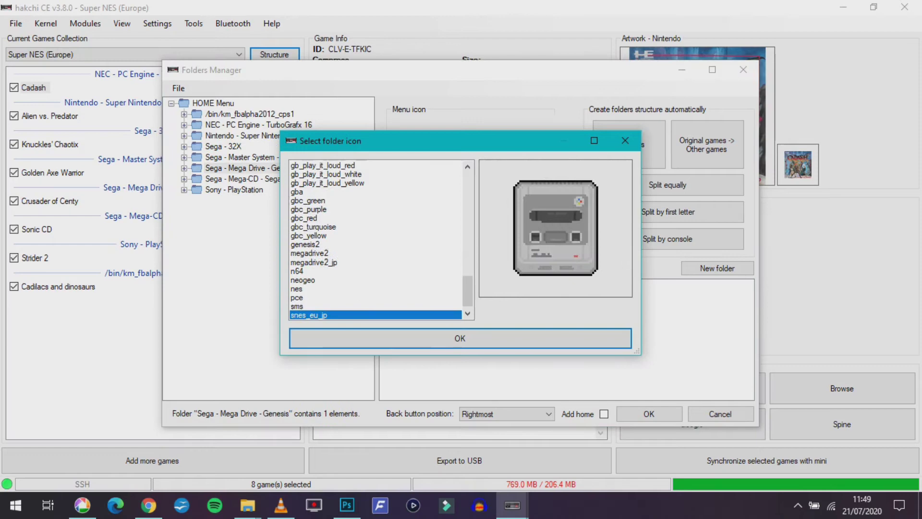
{"action": "key", "text": "Up"}
{"action": "key", "text": "Up"}
{"action": "key", "text": "Up"}
{"action": "key", "text": "Up"}
{"action": "key", "text": "Return"}
Step: Go up to the NEC - PC Engine - TurboGrafx 16 folder and choose its menu icon
{"action": "key", "text": "Up"}
{"action": "key", "text": "Return"}
{"action": "key", "text": "Return"}
{"action": "key", "text": "Up"}
{"action": "key", "text": "Up"}
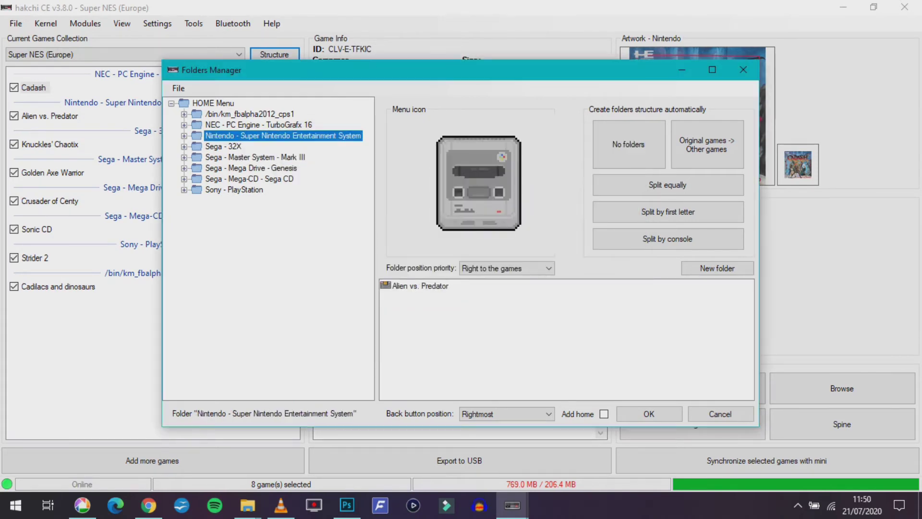
{"action": "key", "text": "Up"}
{"action": "key", "text": "Return"}
{"action": "key", "text": "Return"}
Step: Set the /bin/km_fbalpha2012_cps1 folder's menu icon to arcade
{"action": "key", "text": "Up"}
{"action": "key", "text": "Return"}
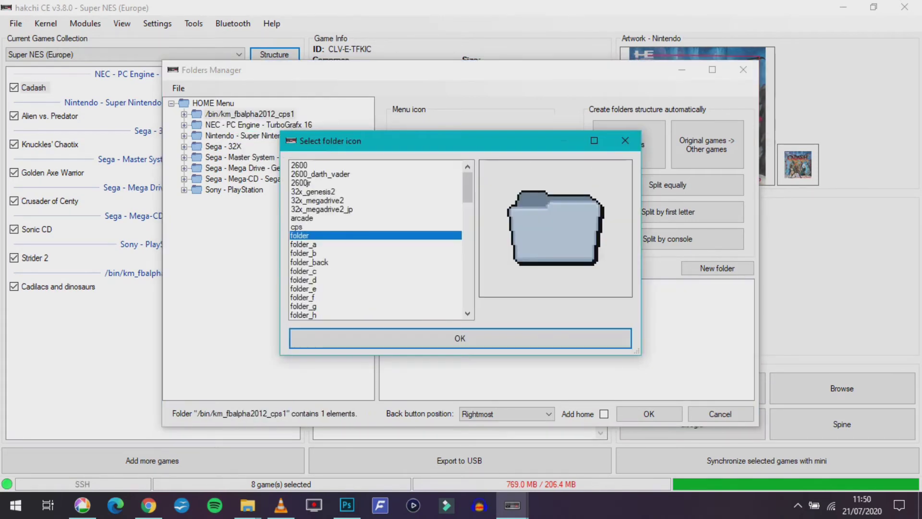
{"action": "key", "text": "Up"}
{"action": "key", "text": "Up"}
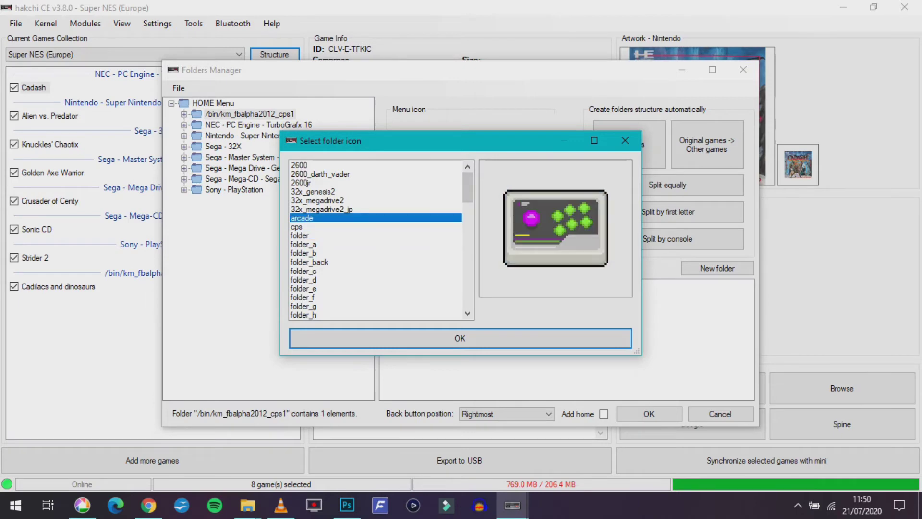
{"action": "key", "text": "Return"}
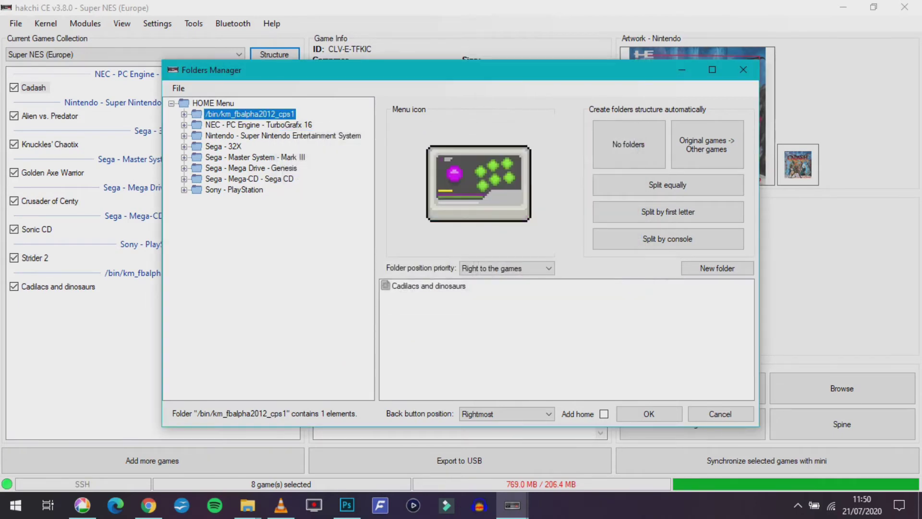
Step: Check the menu icons of the console folders through Sony - PlayStation and accept the folder structure
{"action": "key", "text": "Down"}
{"action": "key", "text": "Down"}
{"action": "key", "text": "Down"}
{"action": "key", "text": "Down"}
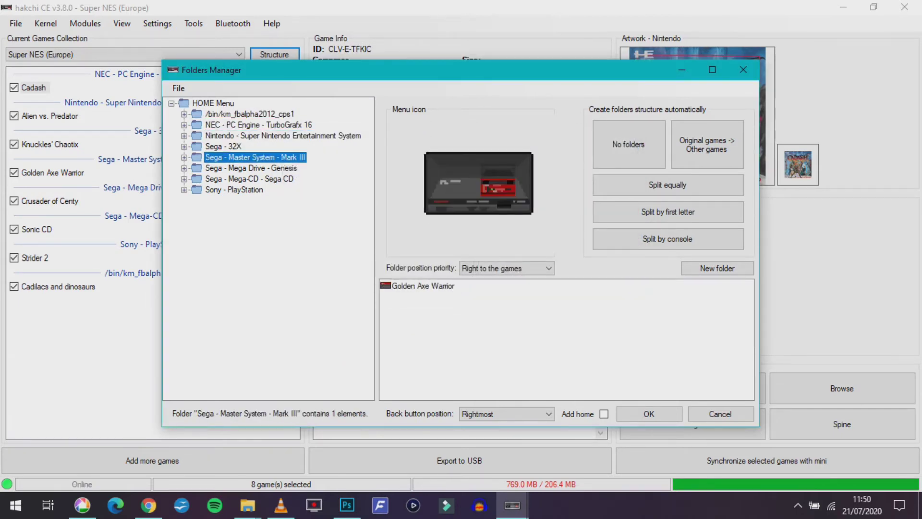
{"action": "key", "text": "Down"}
{"action": "key", "text": "Down"}
{"action": "key", "text": "Down"}
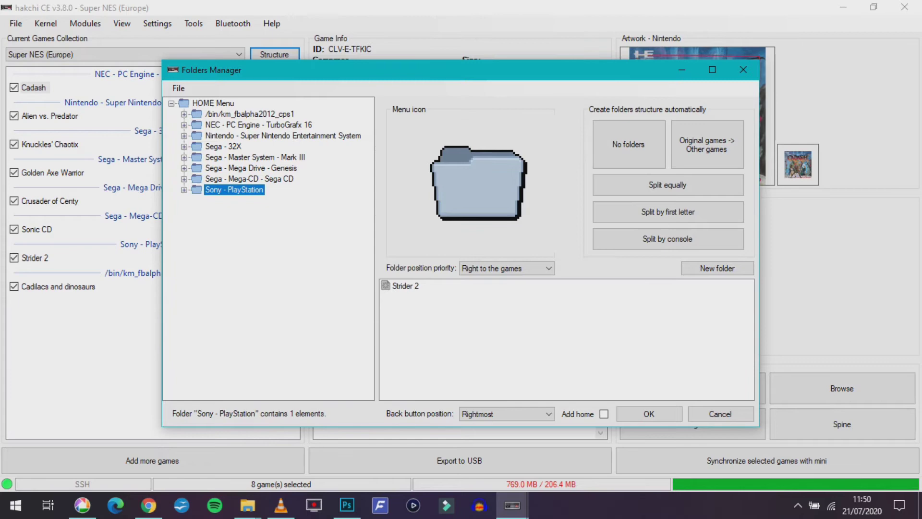
{"action": "key", "text": "Return"}
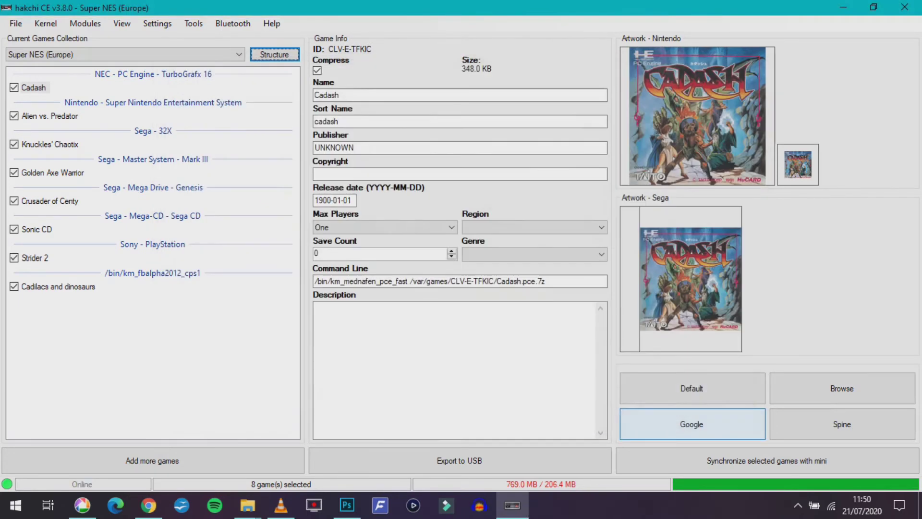
Step: Export the selected games to the E:\ (Snes) USB drive and accept the console folder structure
{"action": "left_click", "coordinate": [460, 460]}
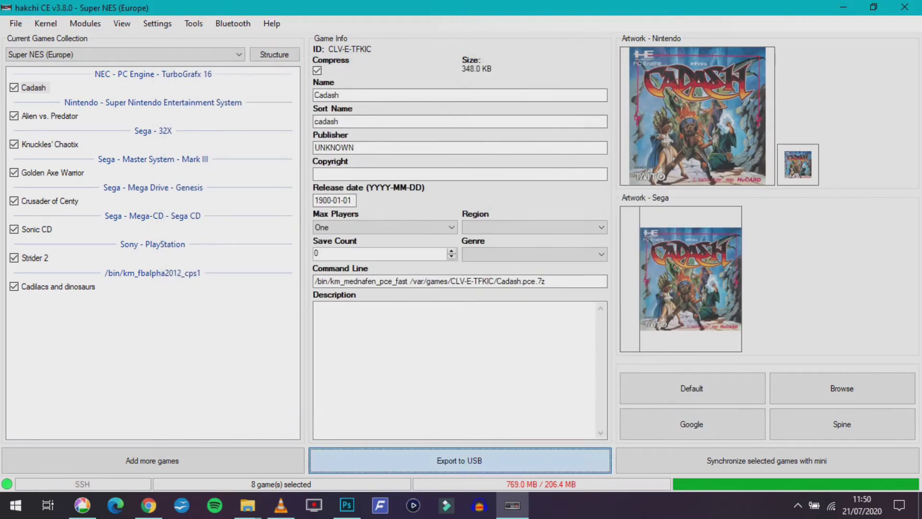
{"action": "key", "text": "Return"}
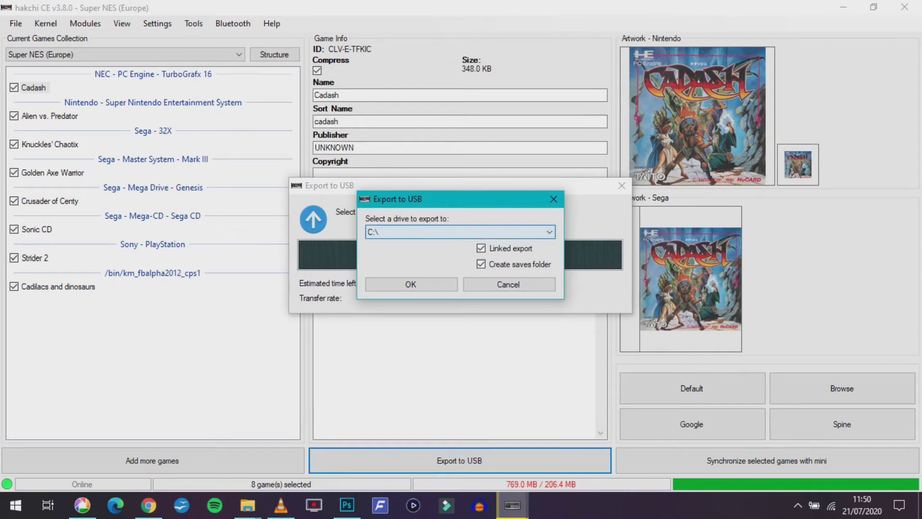
{"action": "left_click", "coordinate": [529, 232]}
{"action": "key", "text": "Return"}
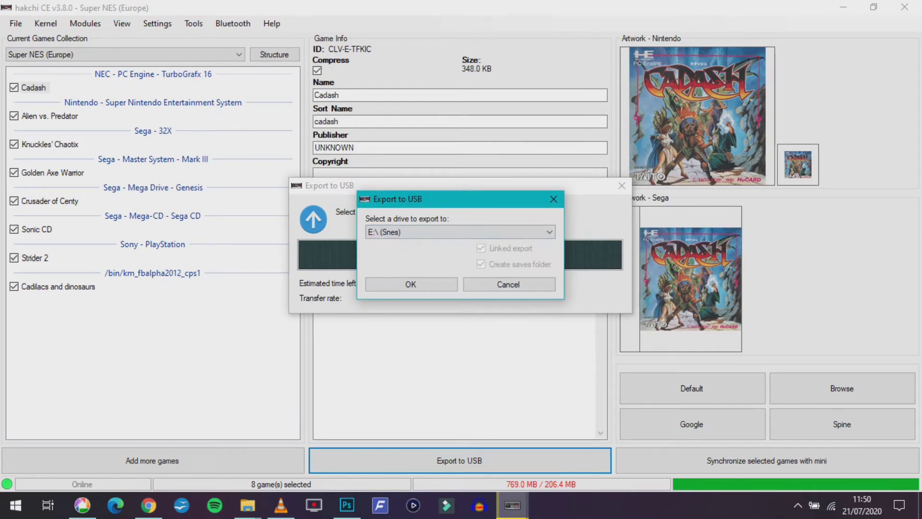
{"action": "key", "text": "Return"}
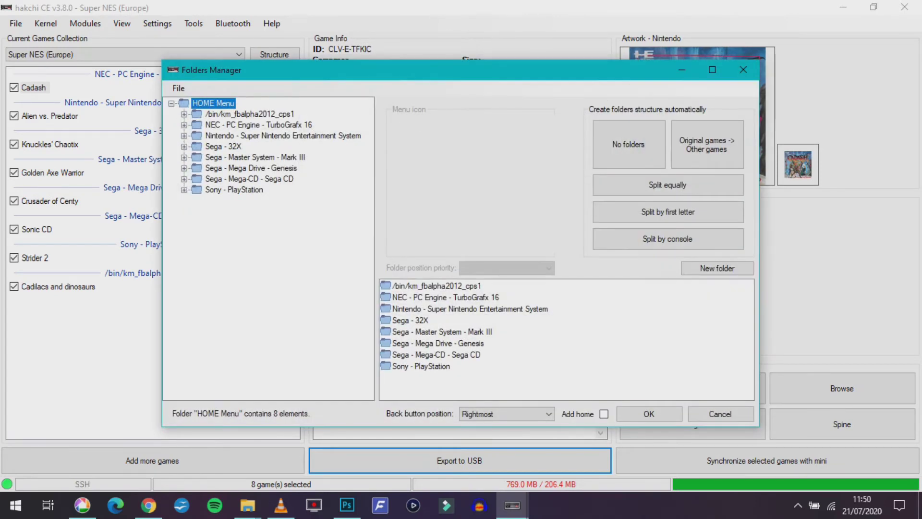
{"action": "left_click", "coordinate": [649, 414]}
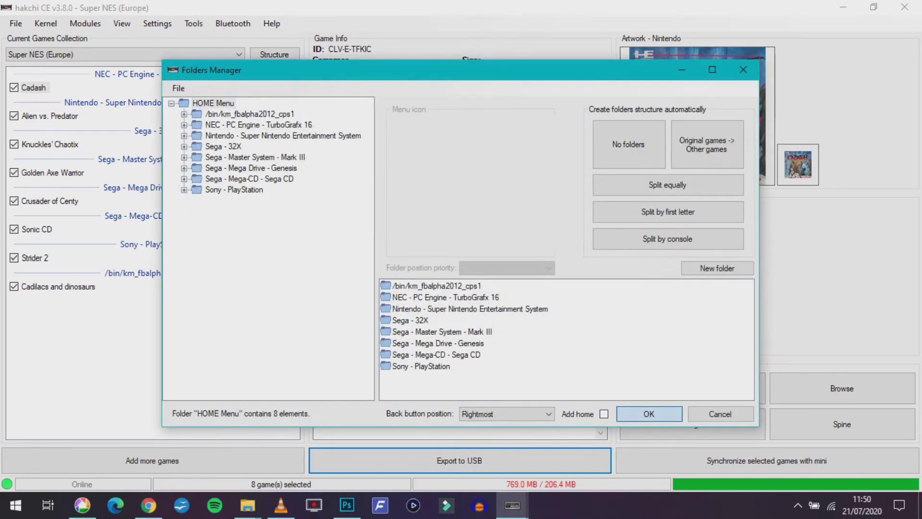
{"action": "key", "text": "Return"}
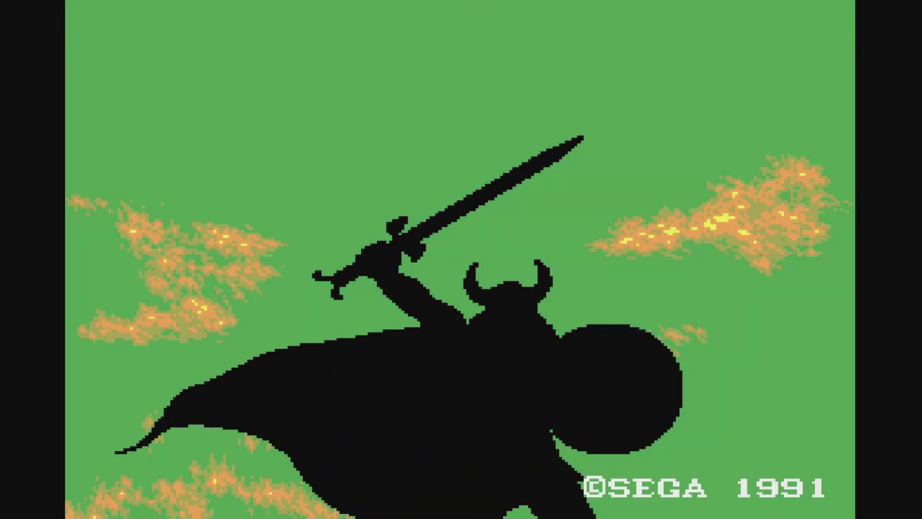
{"action": "key", "text": "Return"}
{"action": "key", "text": "Return"}
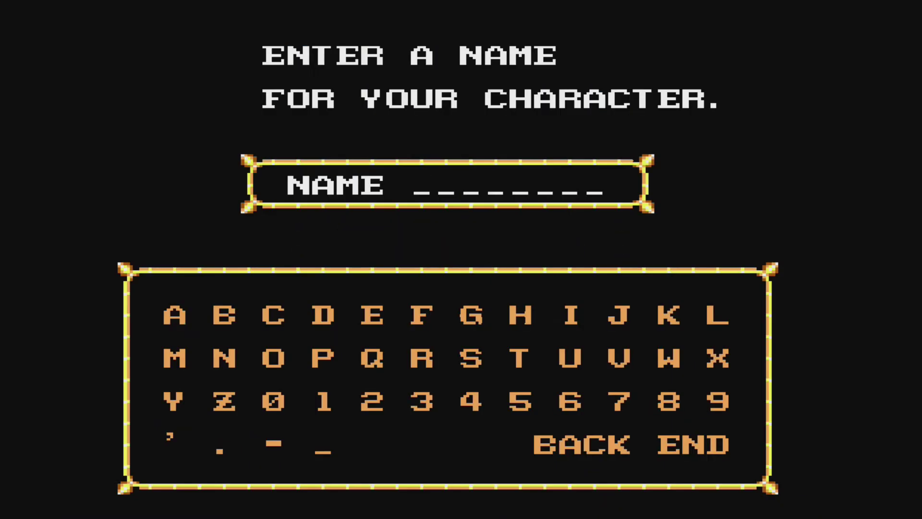
{"action": "key", "text": "Return"}
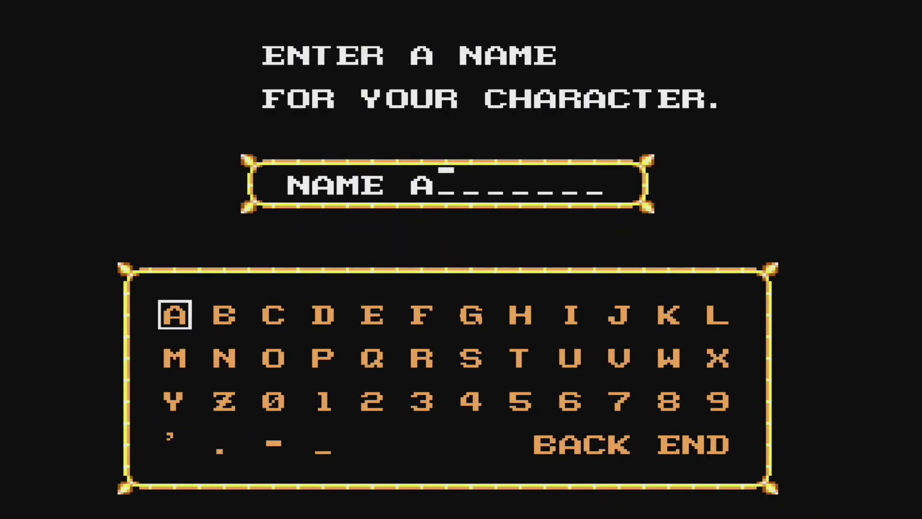
{"action": "key", "text": "Down"}
{"action": "key", "text": "Down"}
{"action": "key", "text": "Down"}
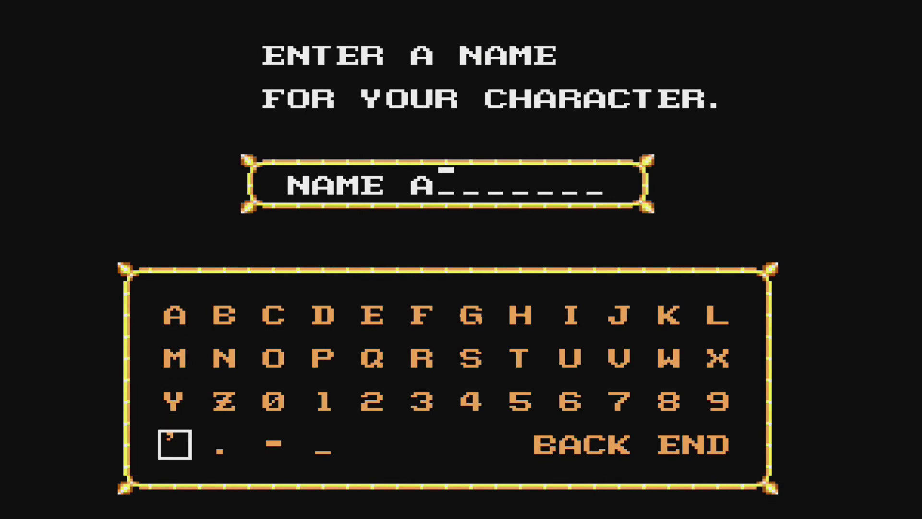
{"action": "key", "text": "Right"}
{"action": "key", "text": "Right"}
{"action": "key", "text": "Right"}
{"action": "key", "text": "Right"}
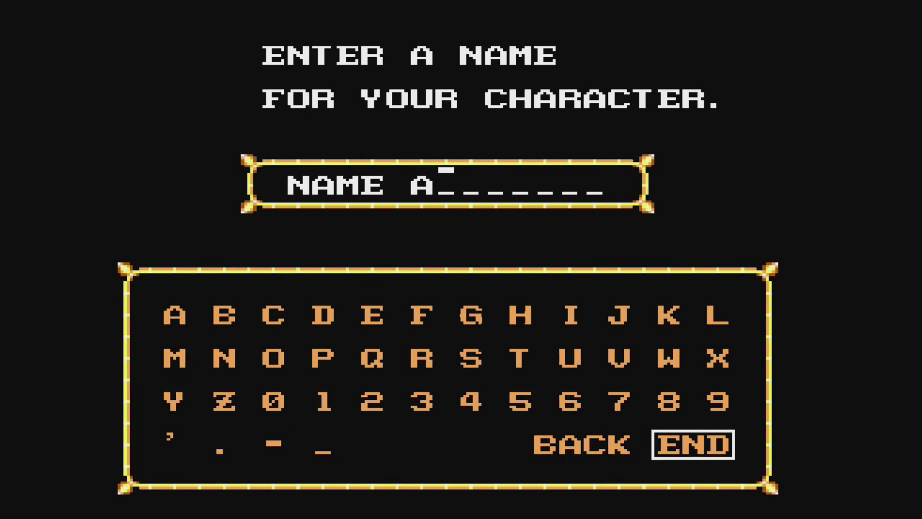
{"action": "key", "text": "Return"}
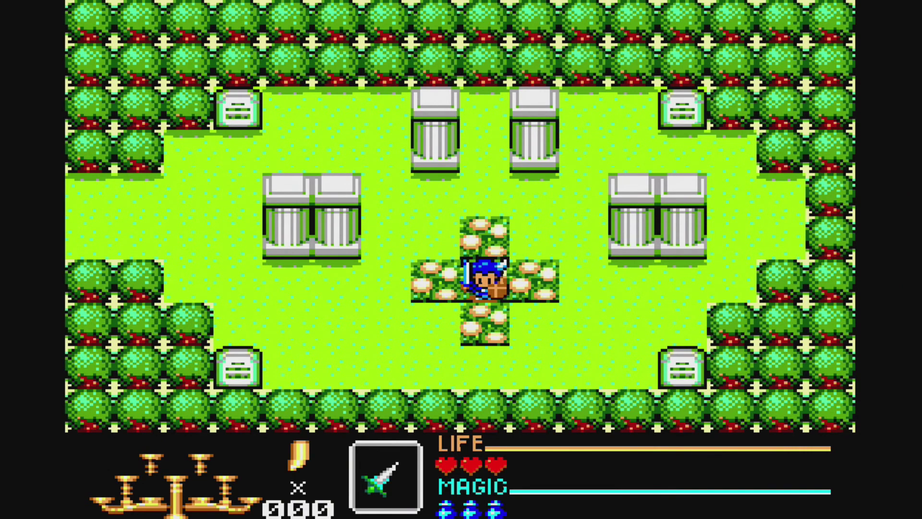
{"action": "key", "text": "Left"}
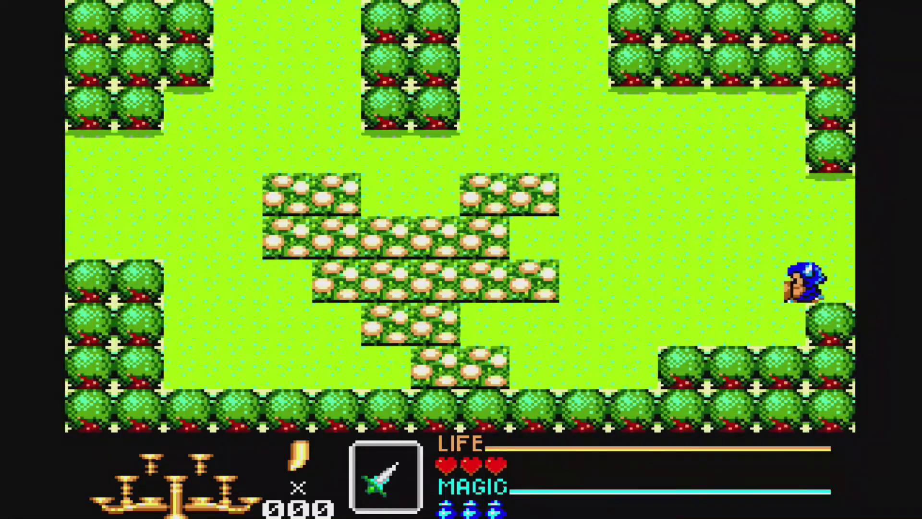
{"action": "key", "text": "Left"}
{"action": "key", "text": "Up"}
{"action": "key", "text": "Left"}
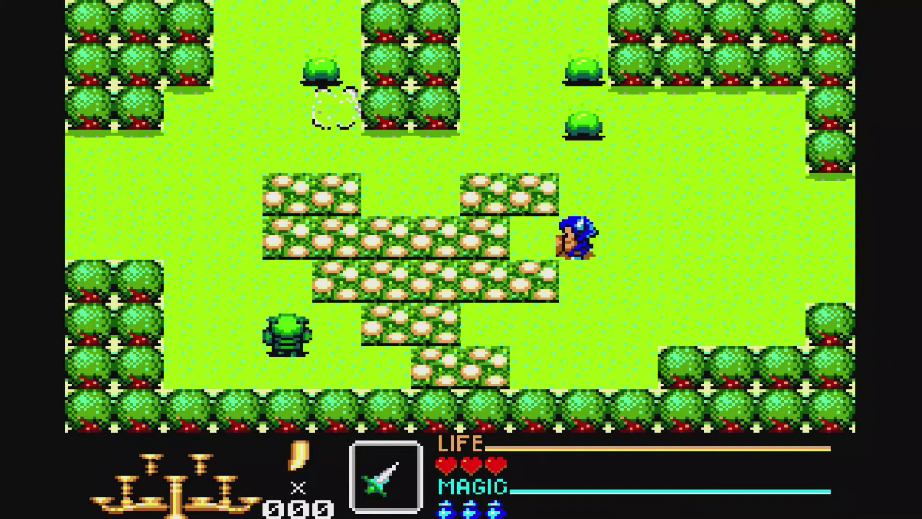
{"action": "key", "text": "Left"}
{"action": "key", "text": "Up"}
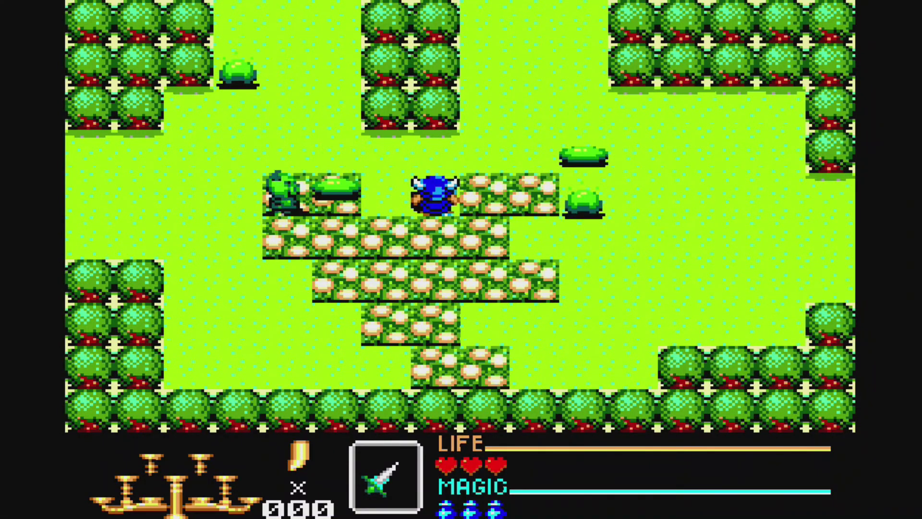
{"action": "key", "text": "Right"}
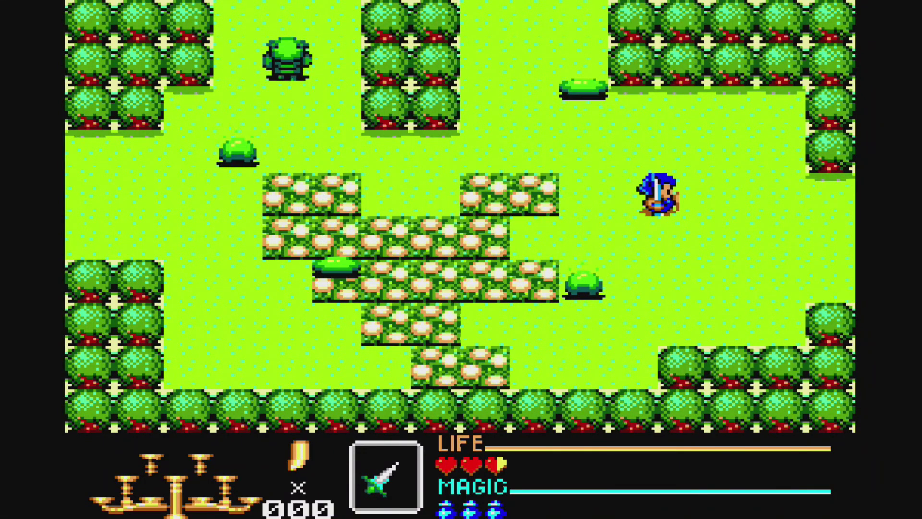
{"action": "key", "text": "z"}
{"action": "key", "text": "Up"}
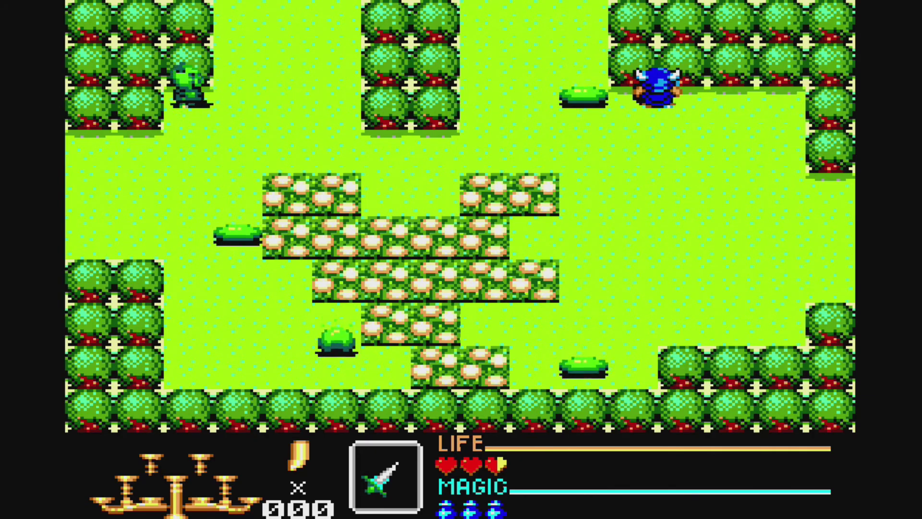
{"action": "key", "text": "Down"}
{"action": "key", "text": "Left"}
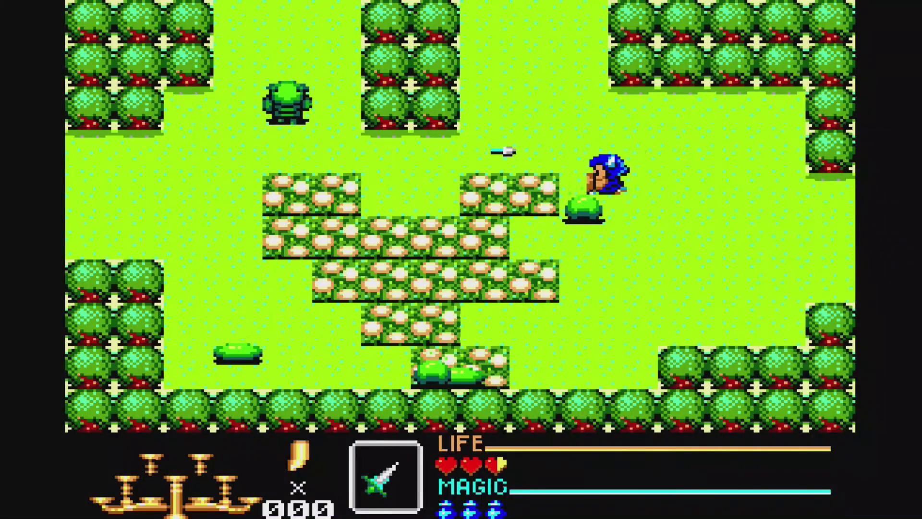
{"action": "key", "text": "z"}
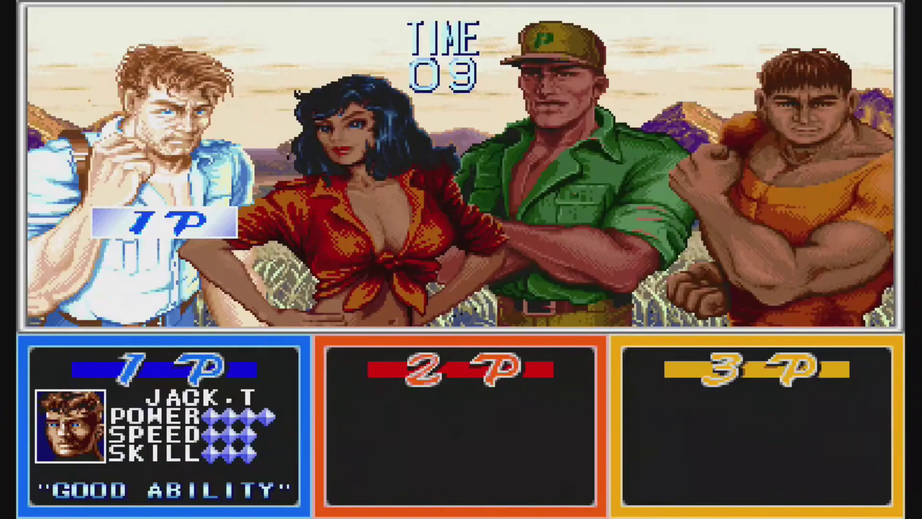
{"action": "key", "text": "z"}
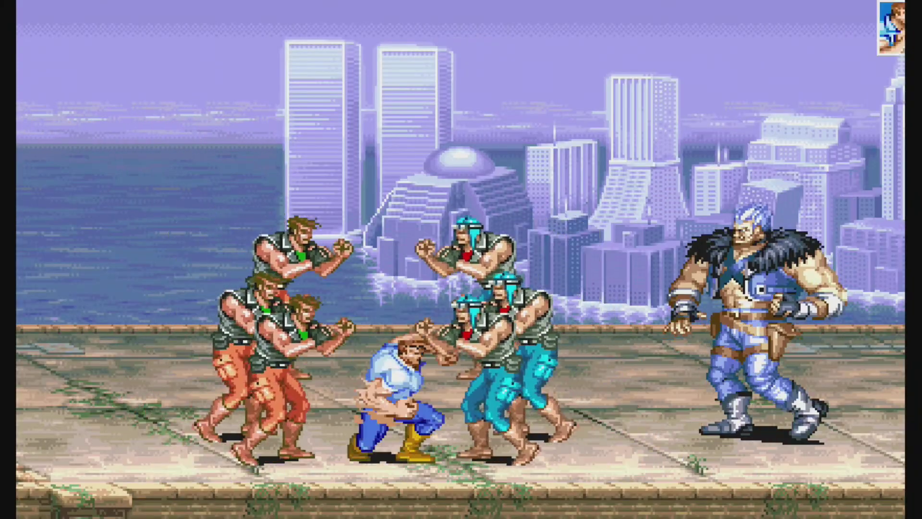
{"action": "key", "text": "x"}
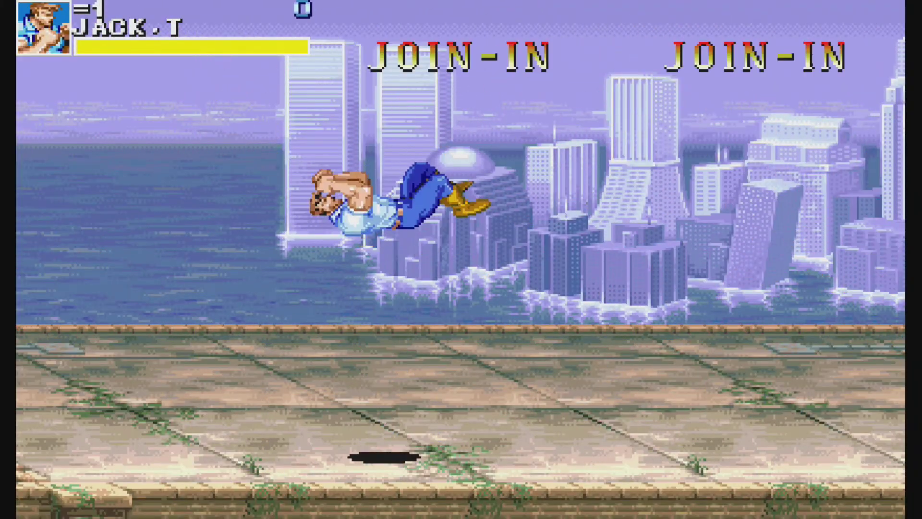
{"action": "key", "text": "Right"}
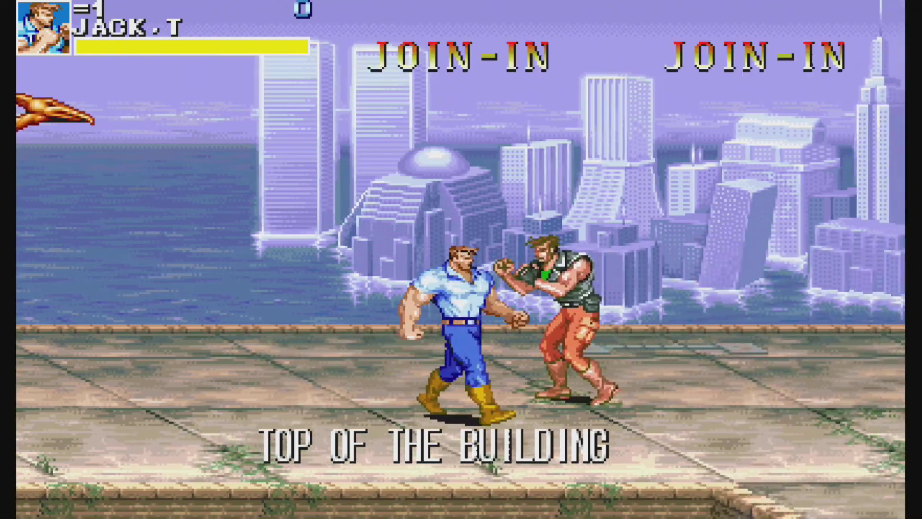
{"action": "key", "text": "Right"}
{"action": "key", "text": "Up"}
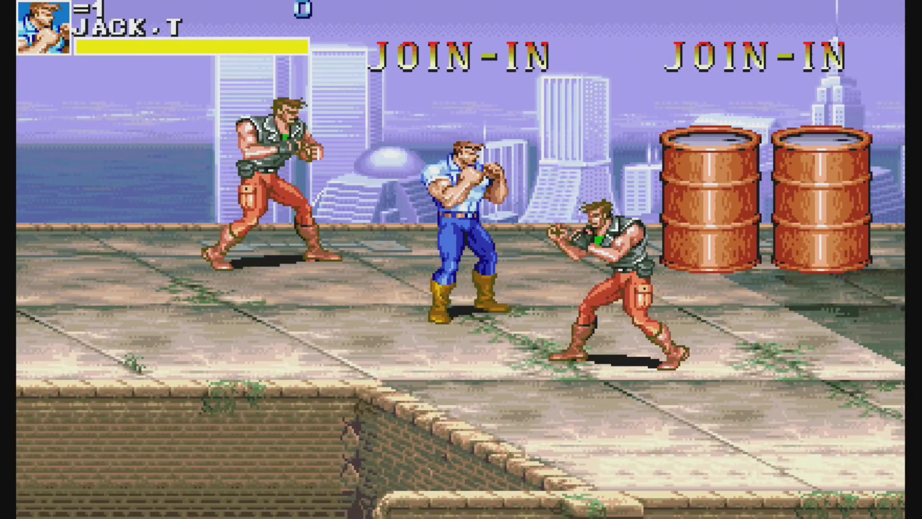
{"action": "key", "text": "x"}
{"action": "key", "text": "Right"}
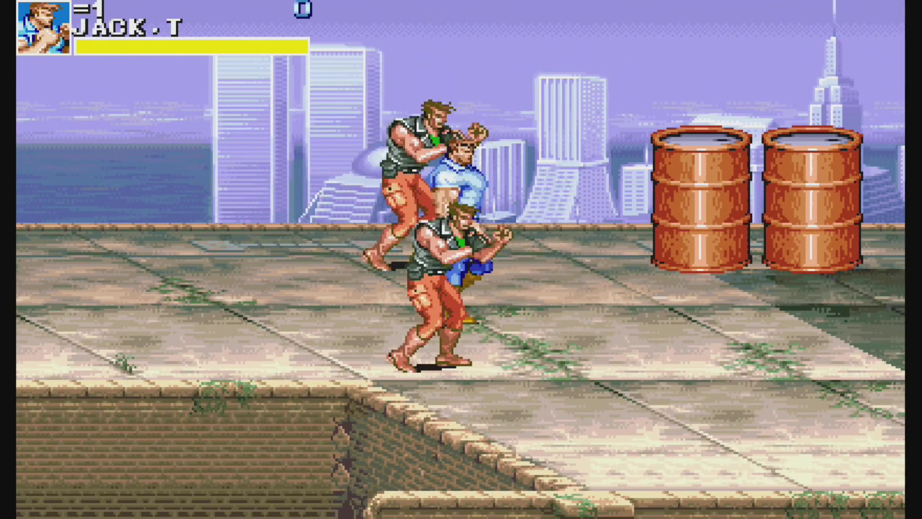
{"action": "key", "text": "z"}
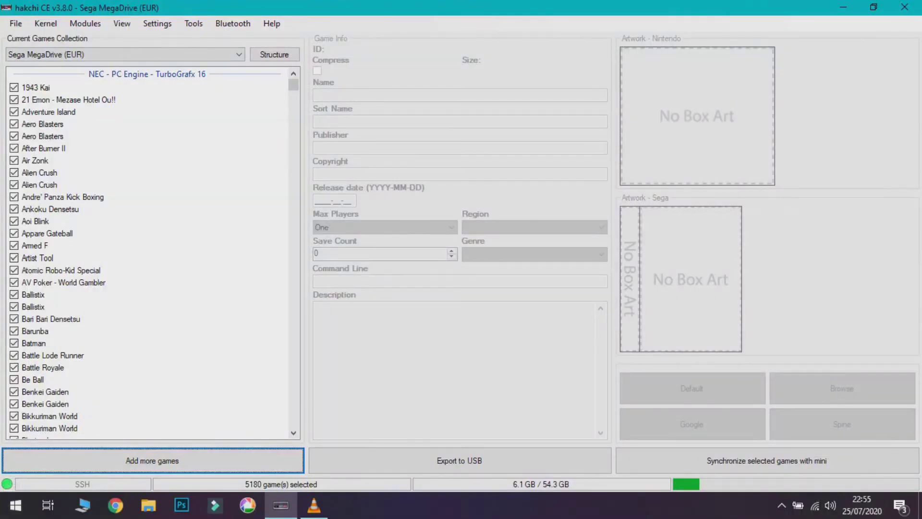
Step: Examine the Bluetooth adapter and the paired devices, including the option to unpair the wireless controller
{"action": "left_click", "coordinate": [194, 24]}
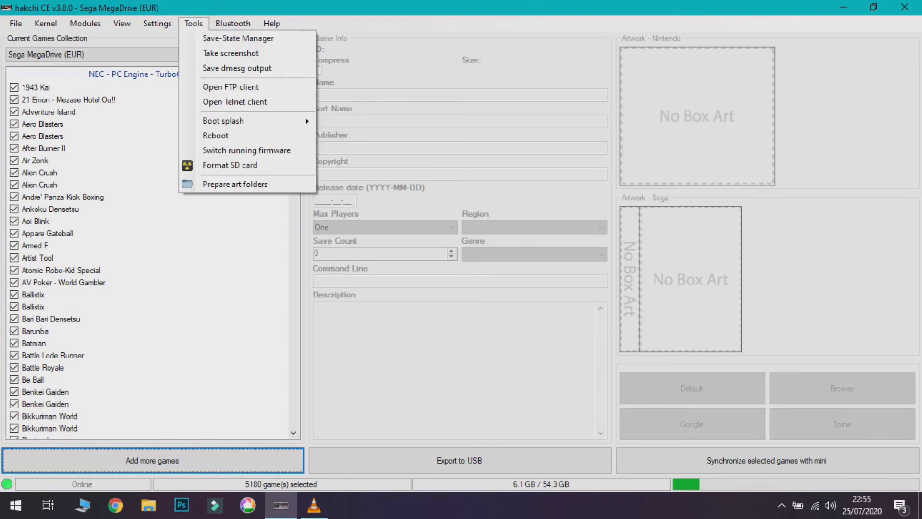
{"action": "mouse_move", "coordinate": [233, 23]}
{"action": "key", "text": "Down"}
{"action": "key", "text": "Down"}
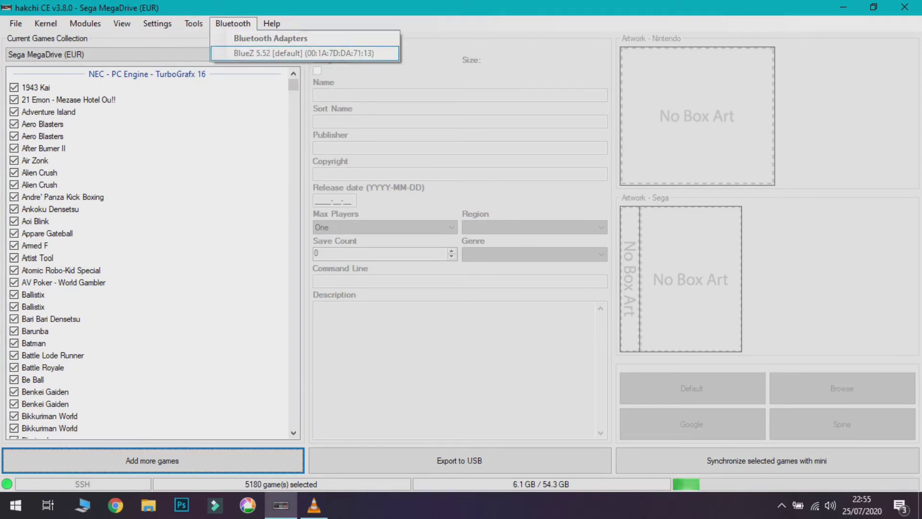
{"action": "key", "text": "Down"}
{"action": "key", "text": "Down"}
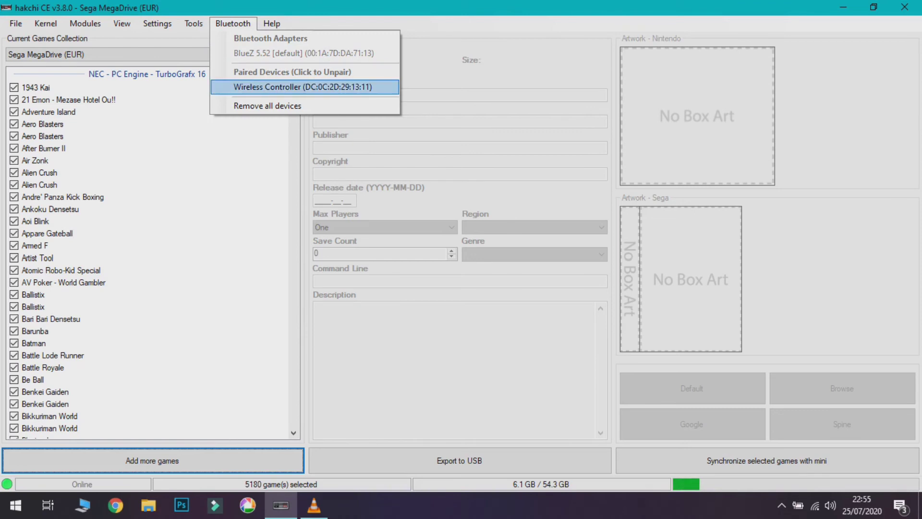
{"action": "key", "text": "Up"}
{"action": "key", "text": "Down"}
{"action": "key", "text": "Up"}
{"action": "key", "text": "Down"}
{"action": "key", "text": "Up"}
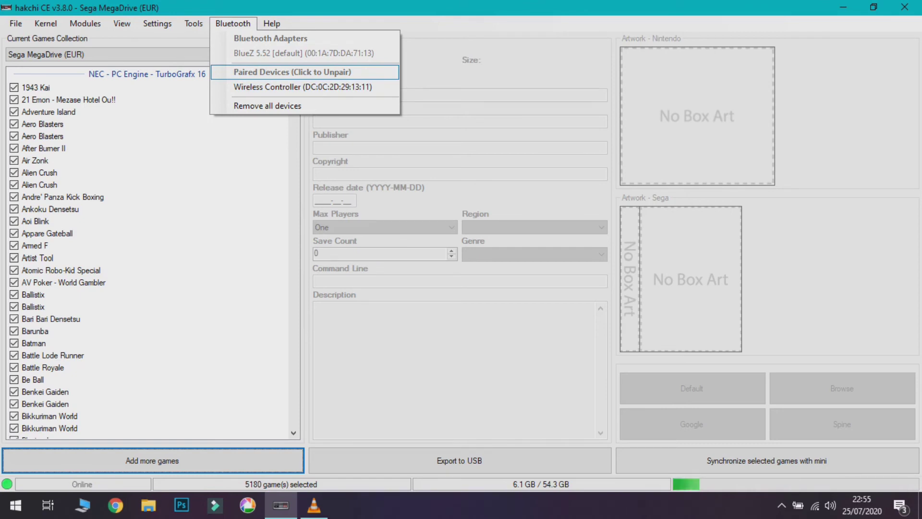
{"action": "key", "text": "Down"}
{"action": "key", "text": "Up"}
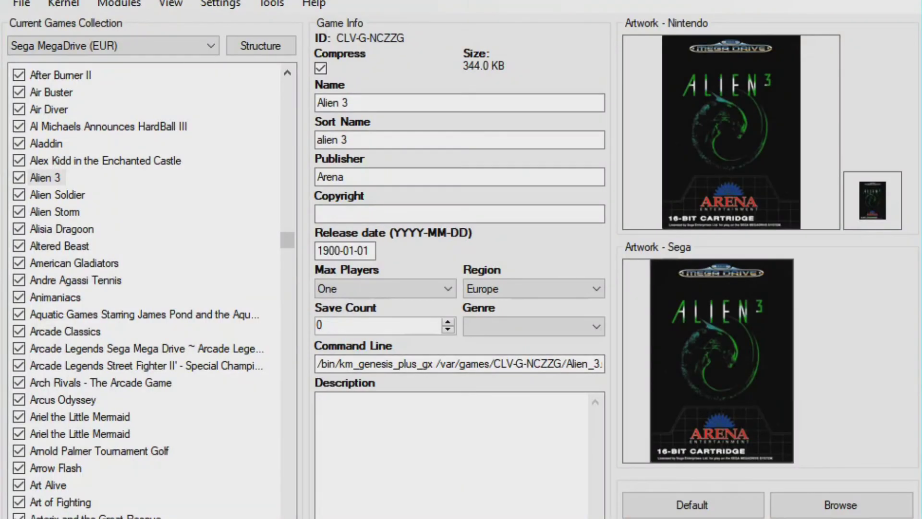
Step: Set Alien 3's region to Europe and genre to Action / Shooting, and choose its maximum number of players
{"action": "left_click", "coordinate": [596, 288]}
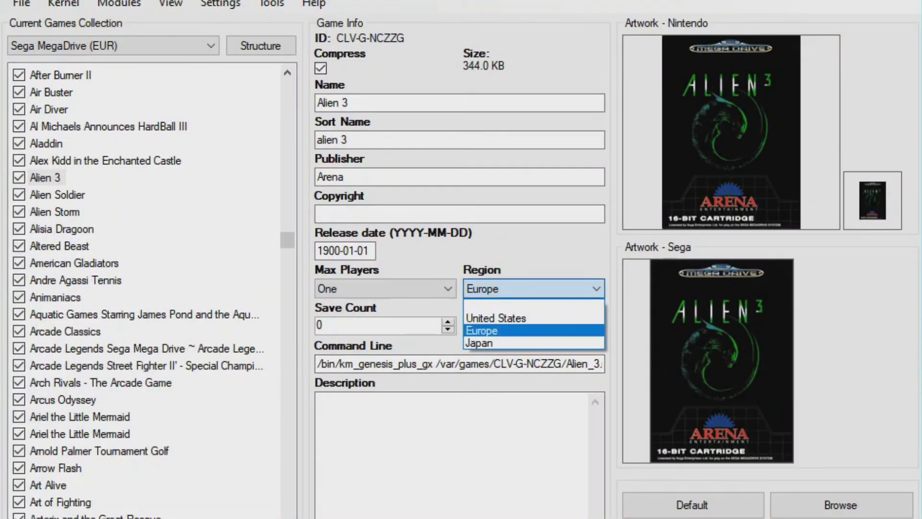
{"action": "left_click", "coordinate": [576, 329]}
{"action": "left_click", "coordinate": [586, 326]}
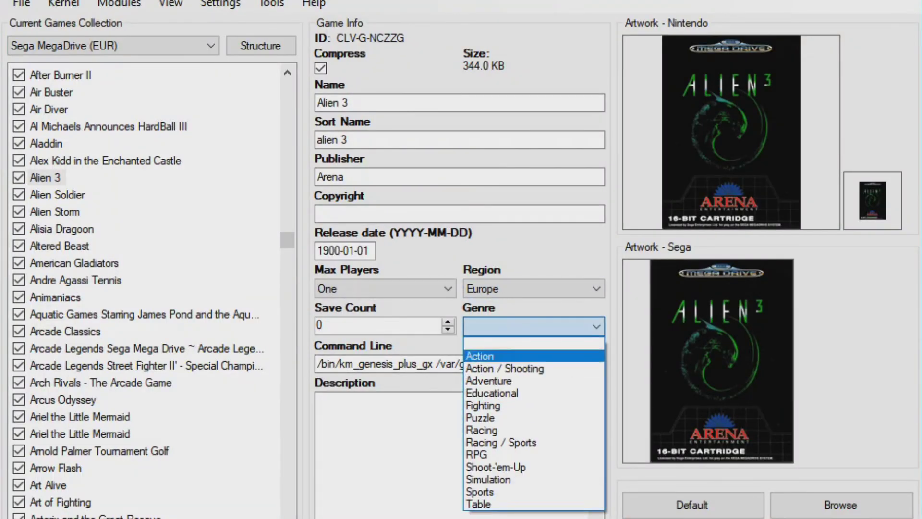
{"action": "left_click", "coordinate": [504, 368]}
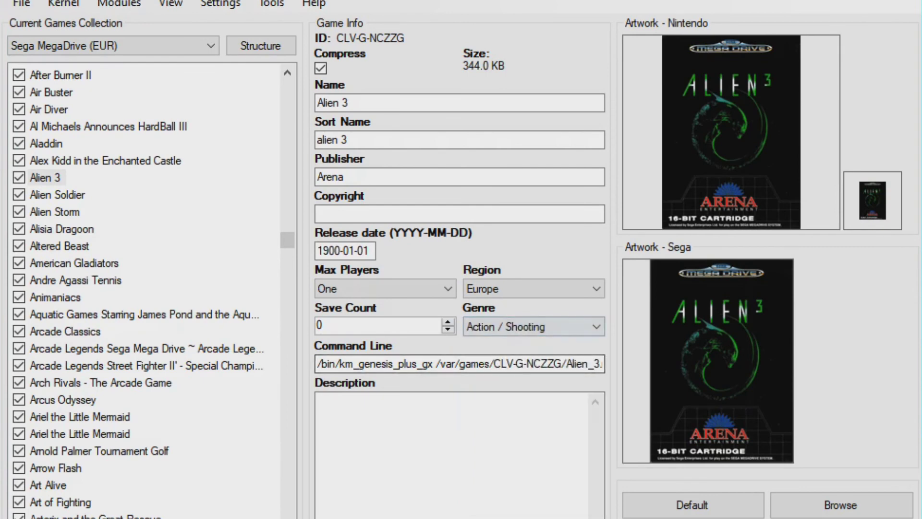
{"action": "left_click", "coordinate": [384, 288]}
{"action": "left_click", "coordinate": [336, 305]}
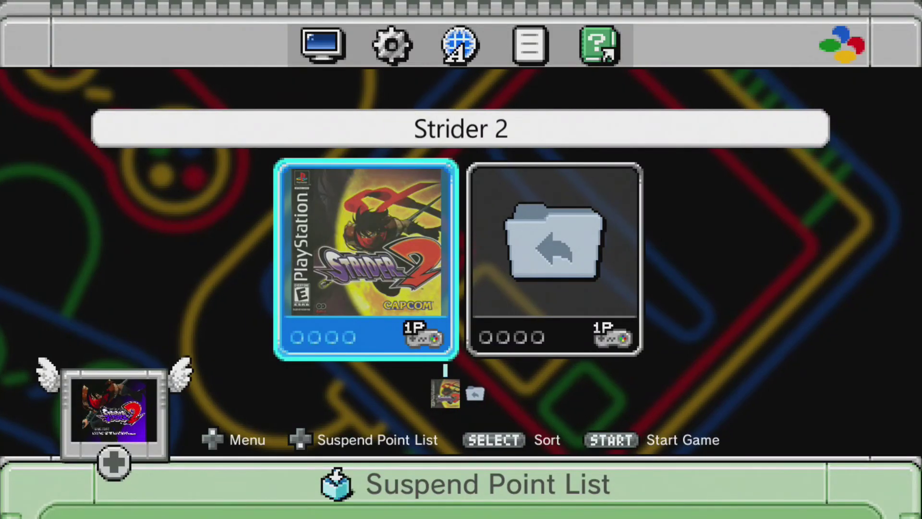
{"action": "key", "text": "Right"}
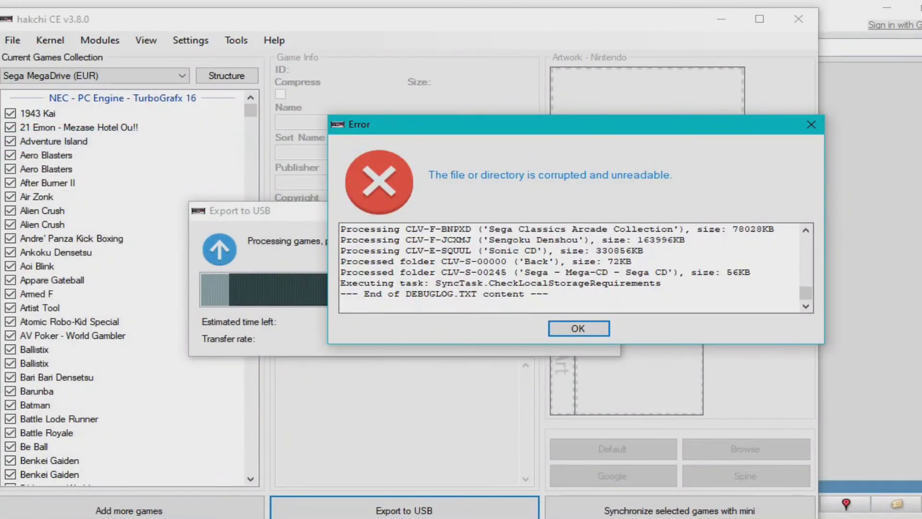
{"action": "left_click_drag", "start_coordinate": [576, 124], "coordinate": [413, 148]}
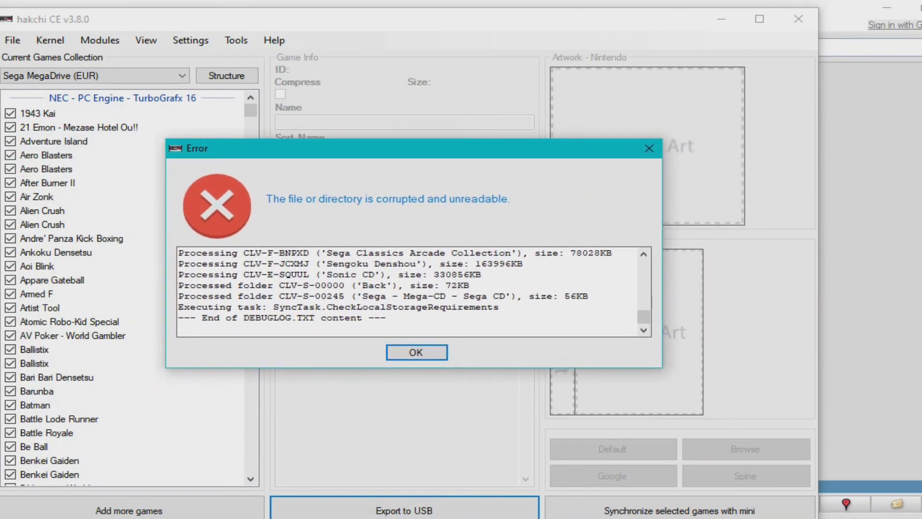